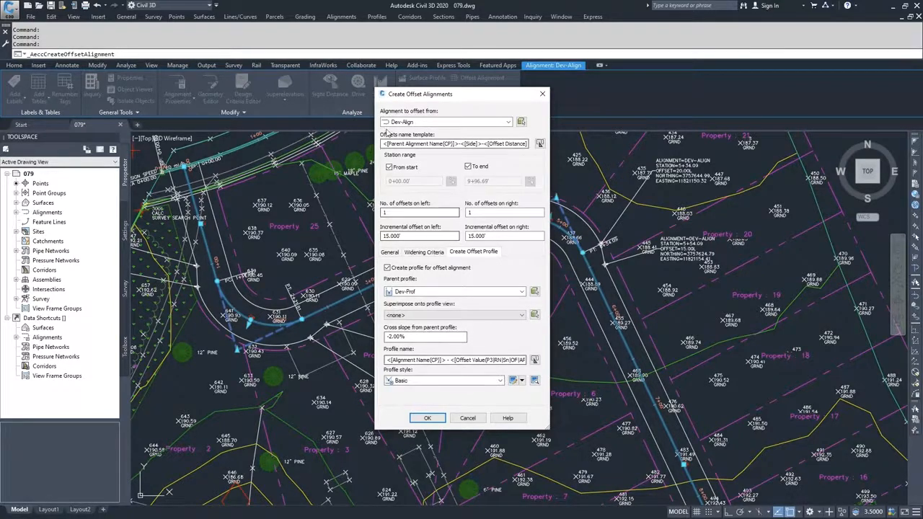
Cancel the offset alignment creation, deselect the Dev-Align alignment, and examine its widened left edge around the curve near station 5+00.
left_click(468, 418)
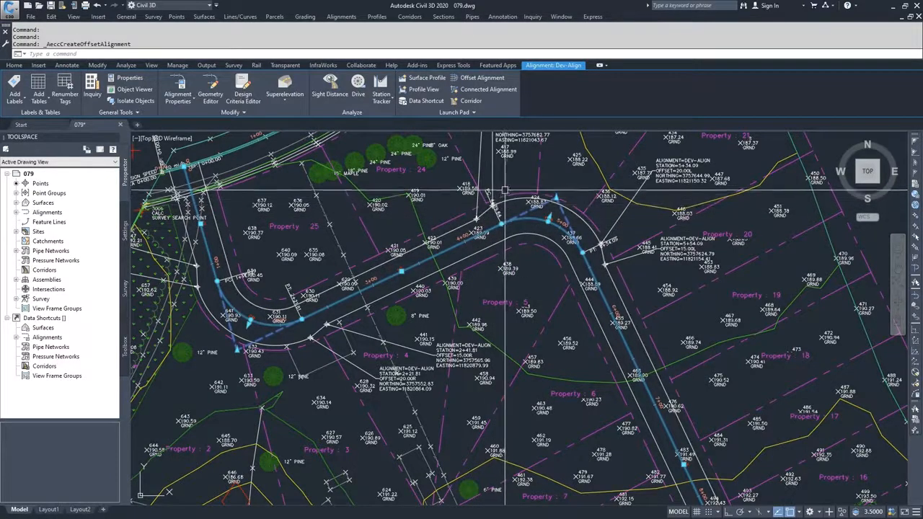
scroll(505, 205, "up", 2)
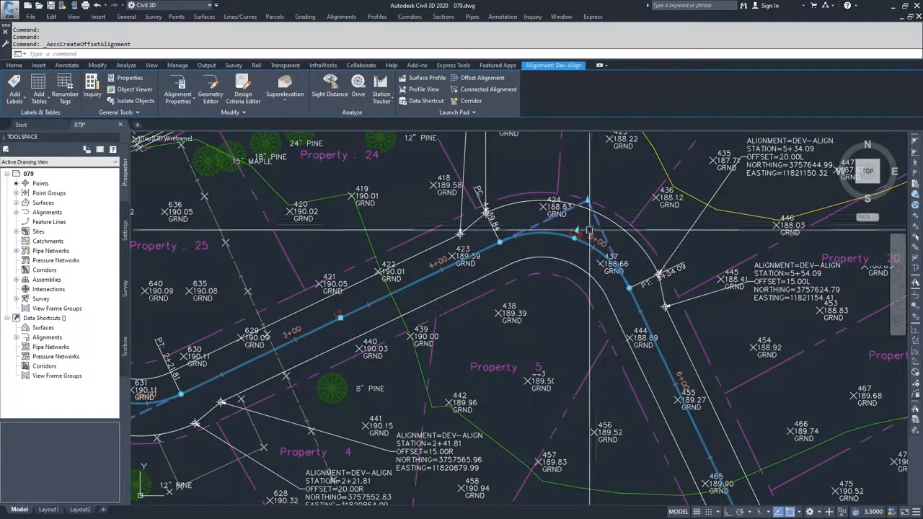
key("Escape")
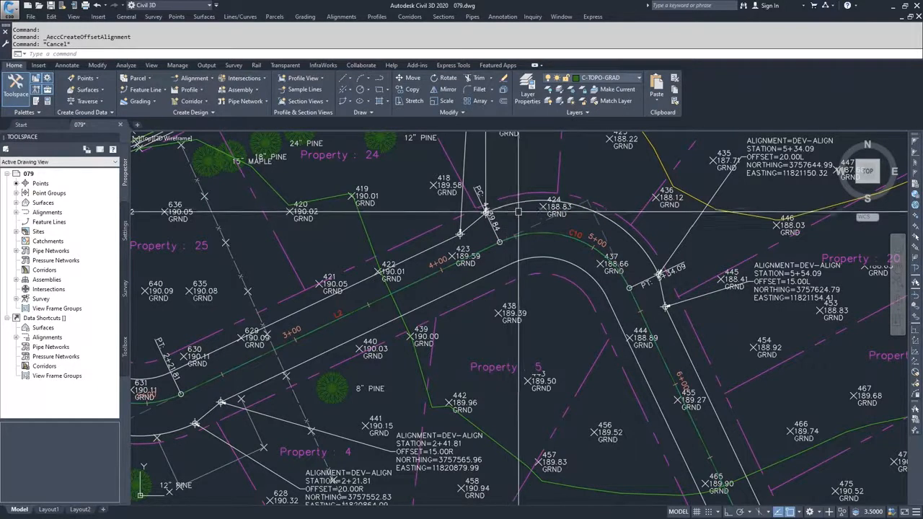
mouse_move(561, 231)
middle_mouse_down()
mouse_move(555, 257)
mouse_move(499, 340)
middle_mouse_up()
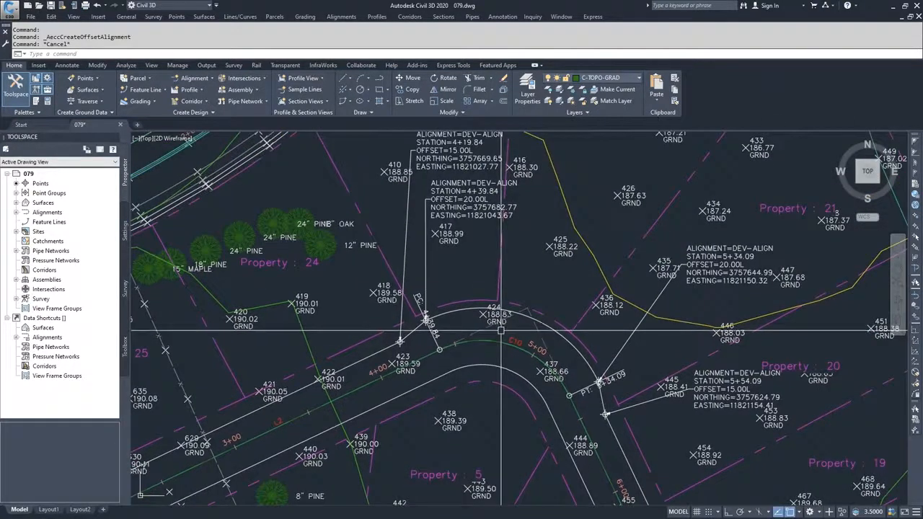
middle_click_drag(554, 282, 556, 261)
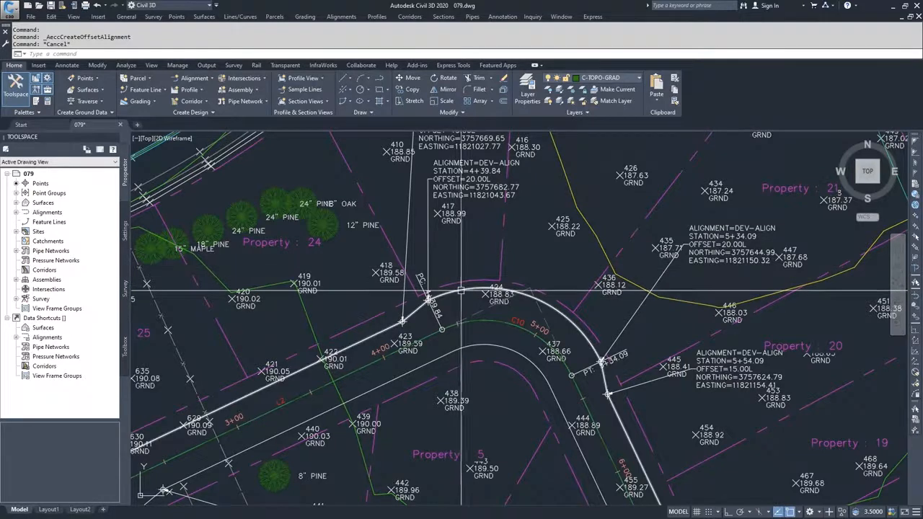
scroll(469, 289, "down", 2)
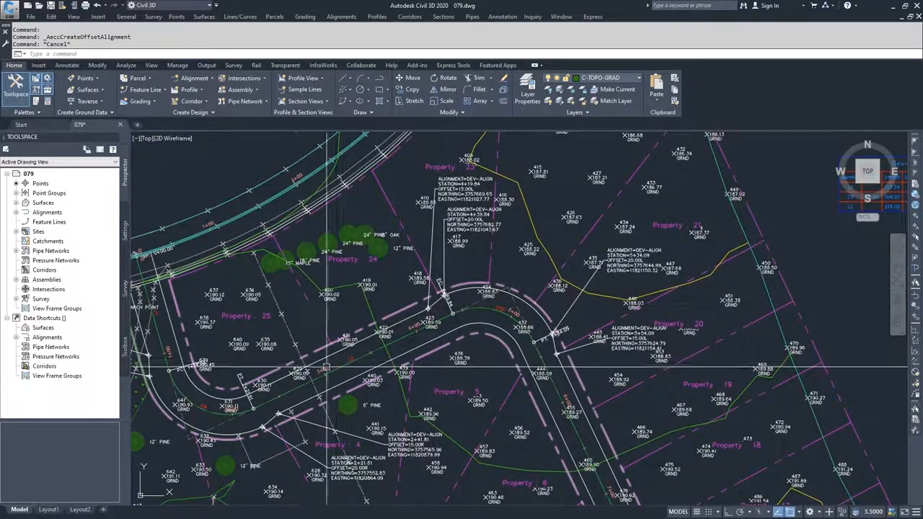
Examine the Dev-Align and cul-de-sac profile views, including the cul-de-sac's grade breaks and slopes.
scroll(521, 368, "down", 5)
middle_click_drag(630, 370, 392, 372)
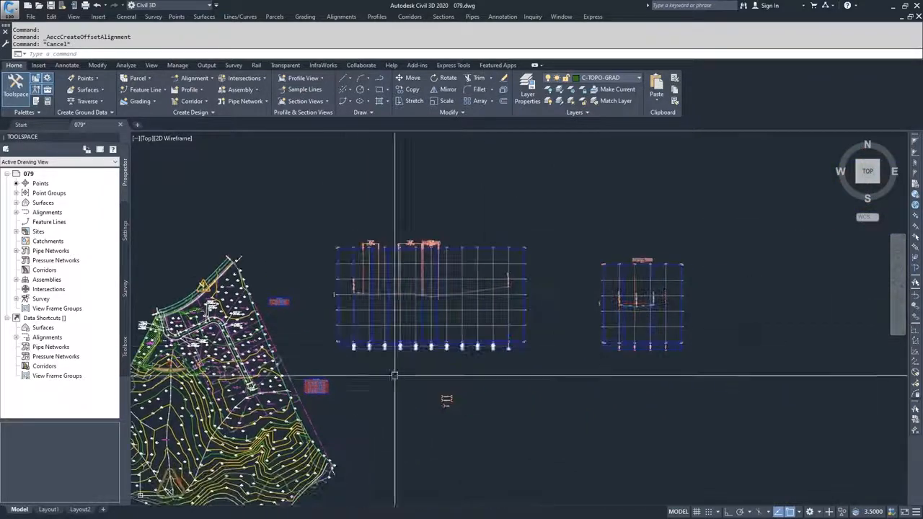
scroll(644, 304, "up", 3)
scroll(636, 319, "down", 5)
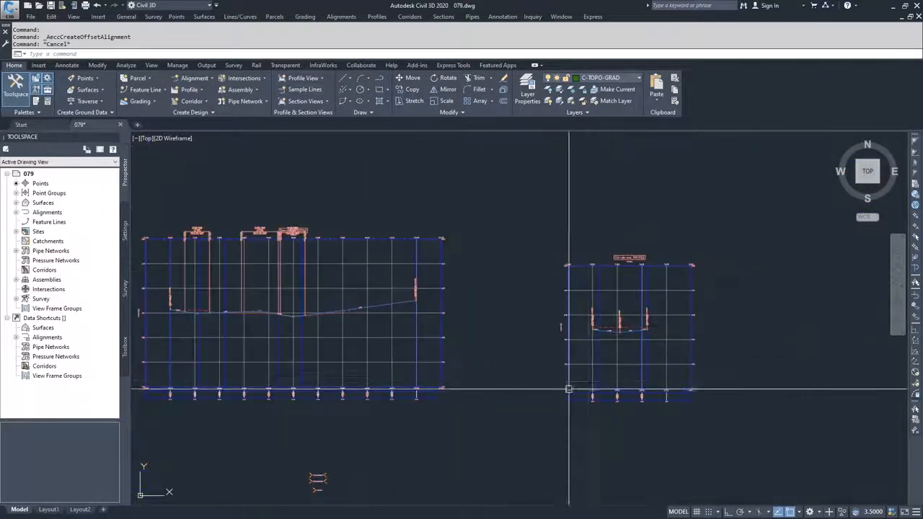
scroll(316, 373, "up", 5)
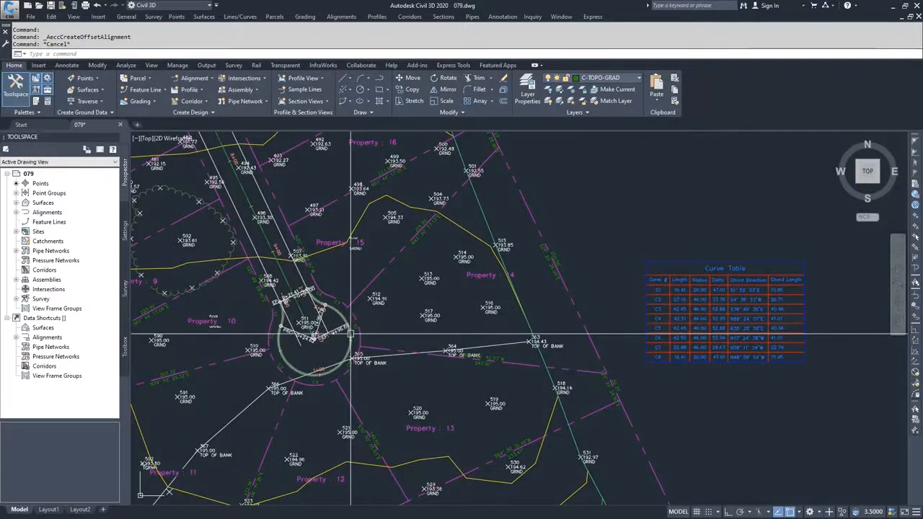
scroll(351, 334, "down", 6)
middle_click_drag(569, 337, 265, 375)
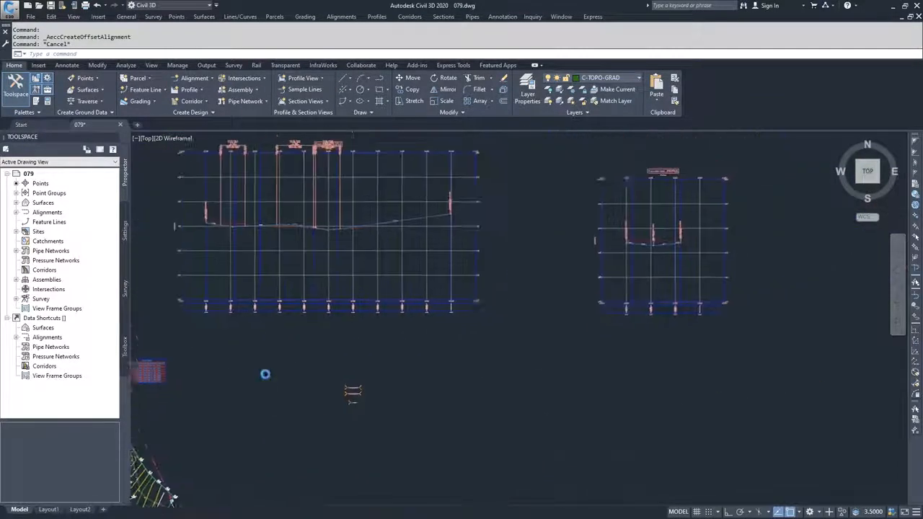
scroll(265, 374, "down", 1)
scroll(509, 301, "up", 3)
scroll(468, 345, "up", 2)
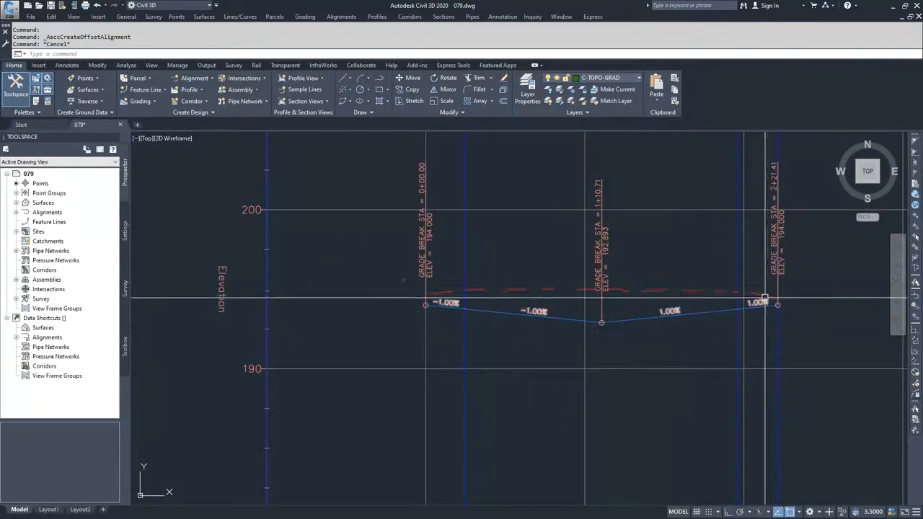
Inspect the cul-de-sac alignment in plan where it meets the end of the Dev-Align road.
scroll(636, 325, "down", 12)
middle_click_drag(403, 363, 649, 282)
scroll(468, 328, "up", 2)
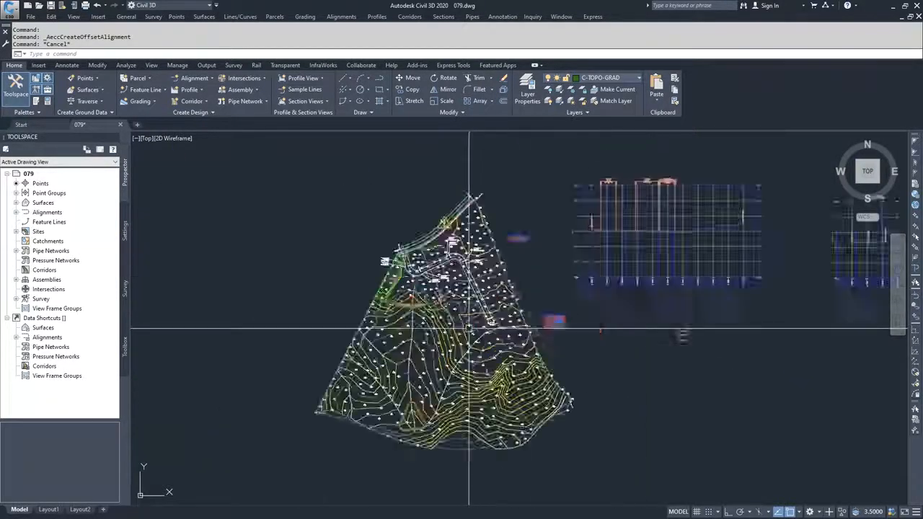
scroll(518, 314, "up", 5)
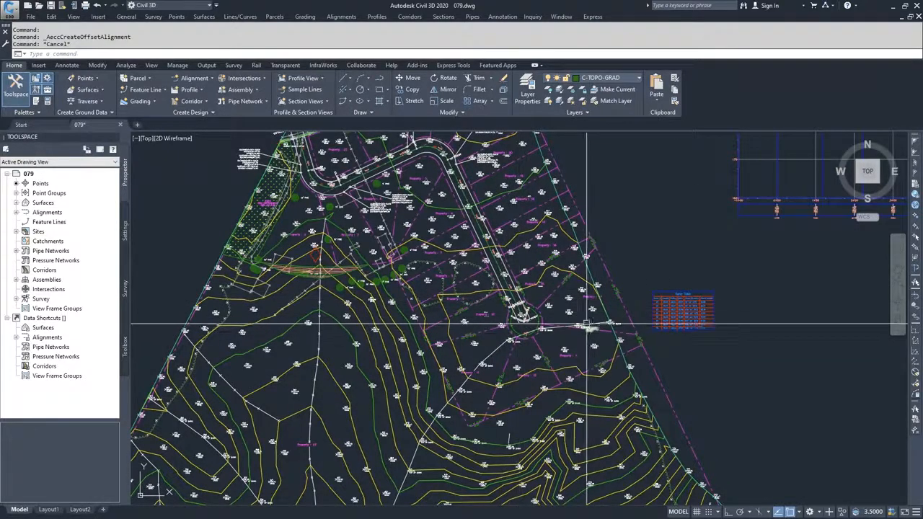
scroll(505, 311, "up", 8)
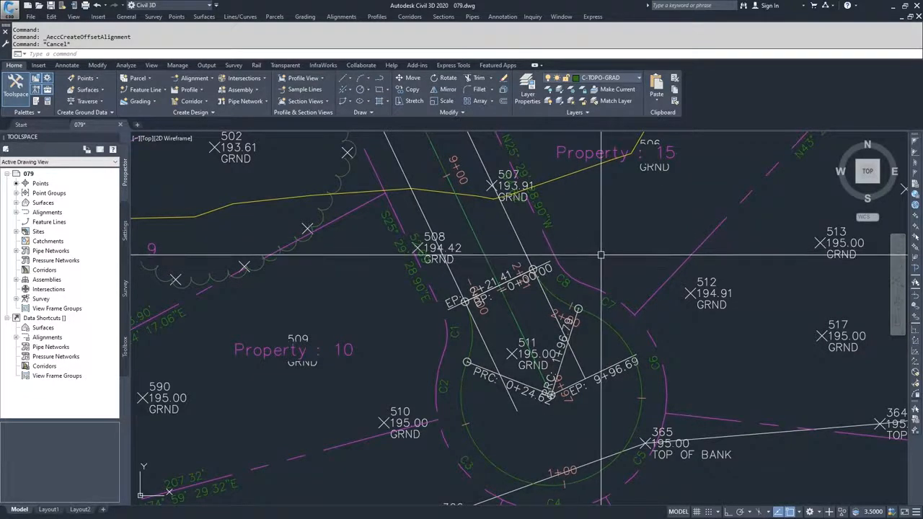
scroll(603, 259, "down", 6)
scroll(602, 260, "down", 6)
mouse_move(715, 292)
middle_mouse_down()
mouse_move(607, 317)
mouse_move(597, 329)
middle_mouse_up()
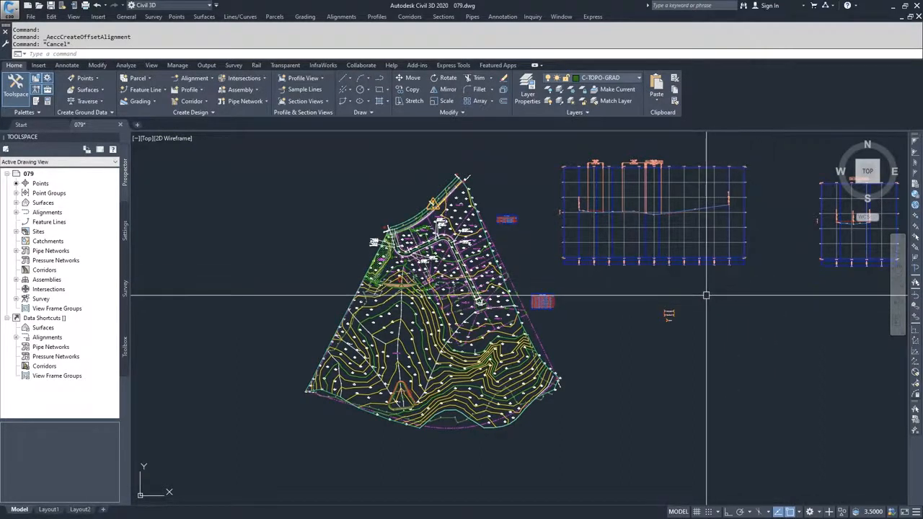
Start a corridor named Dev-Cor using the Dev-Align alignment and the Dev-Prof profile as its baseline.
left_click(203, 102)
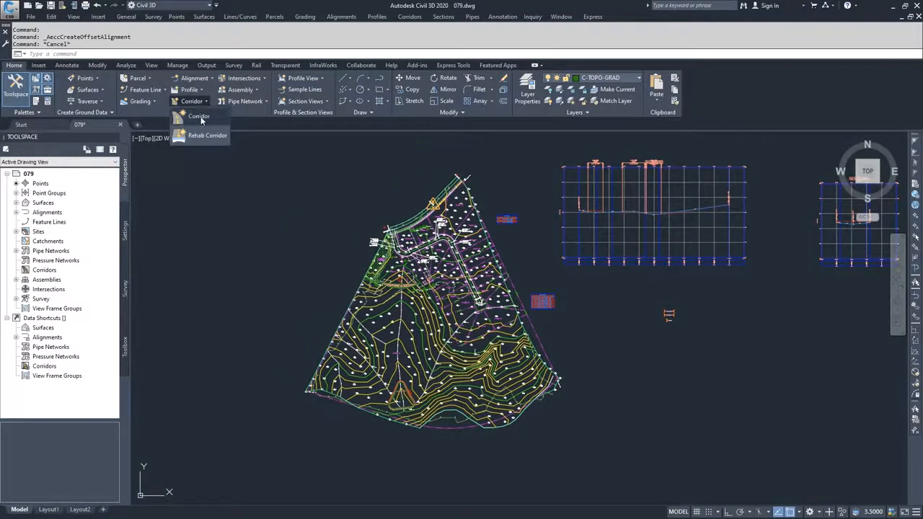
left_click(199, 116)
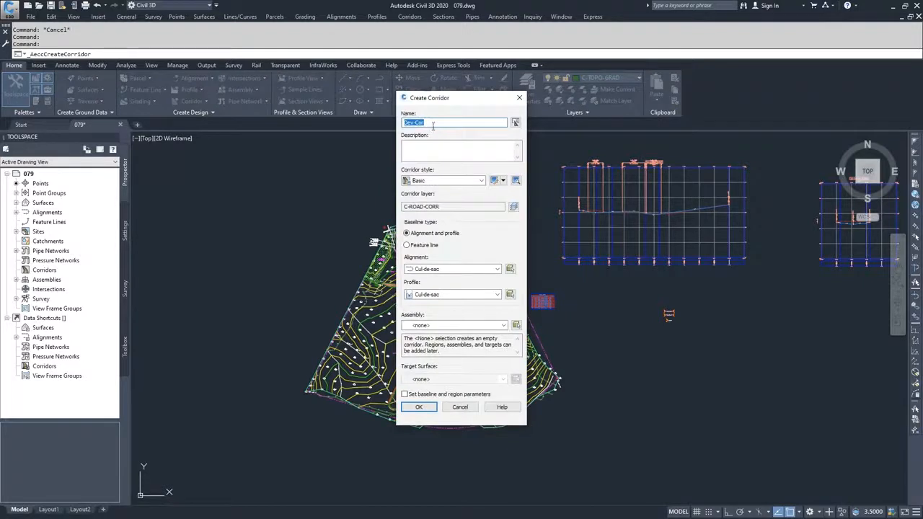
left_click_drag(431, 100, 168, 106)
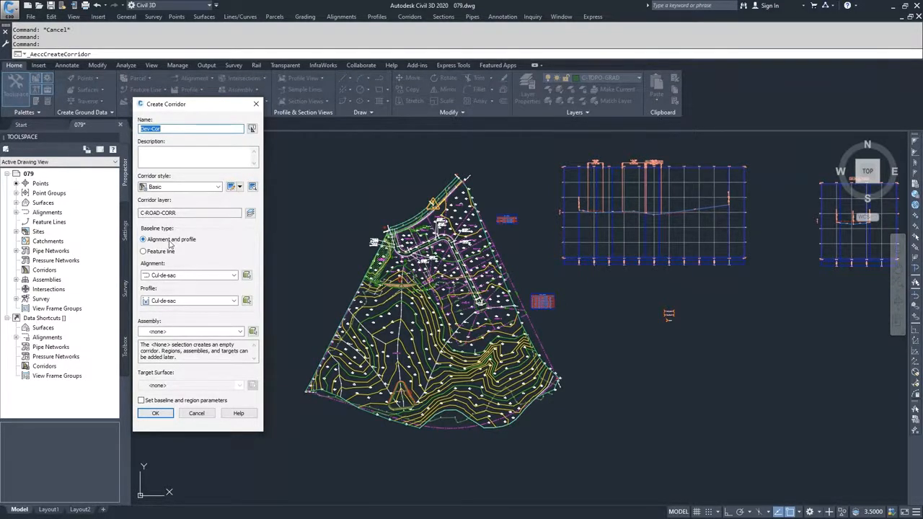
left_click(183, 275)
left_click(173, 292)
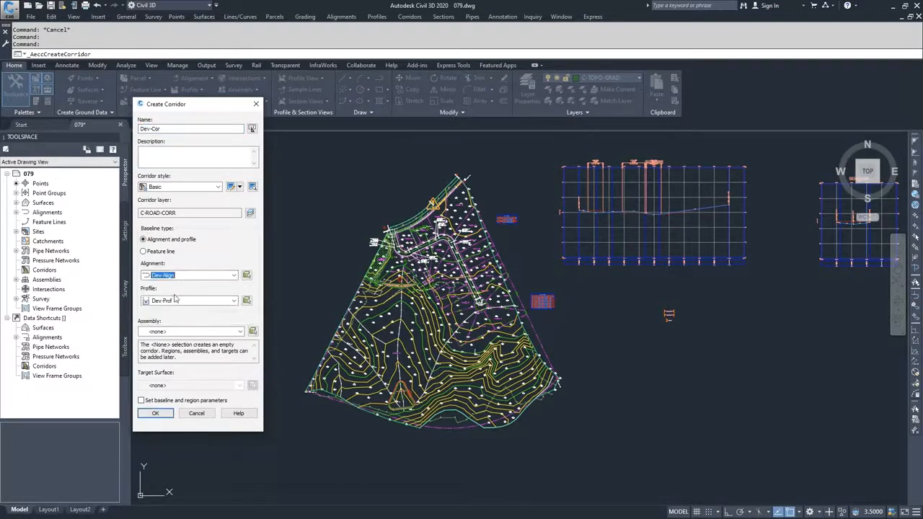
left_click(180, 300)
left_click(173, 310)
Assign the Dev-Target assembly without a target surface and create the corridor with baseline and region parameters enabled.
left_click(209, 332)
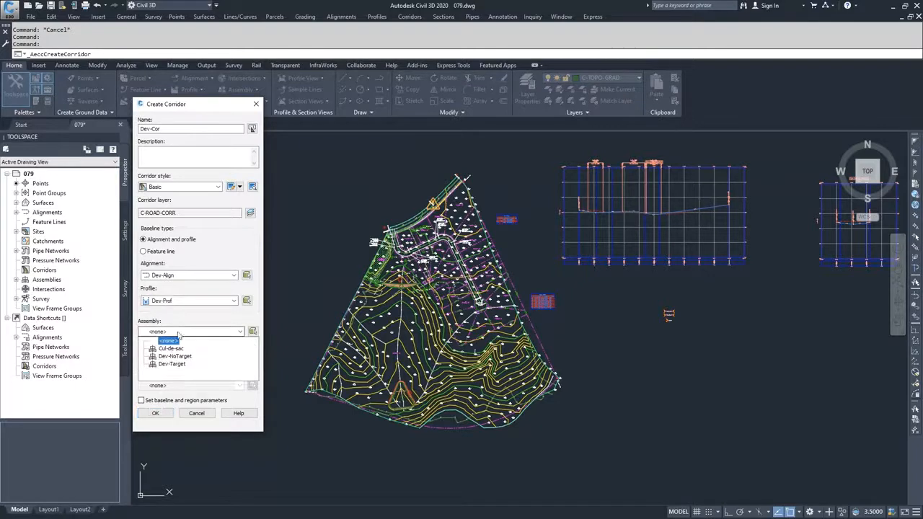
left_click(173, 364)
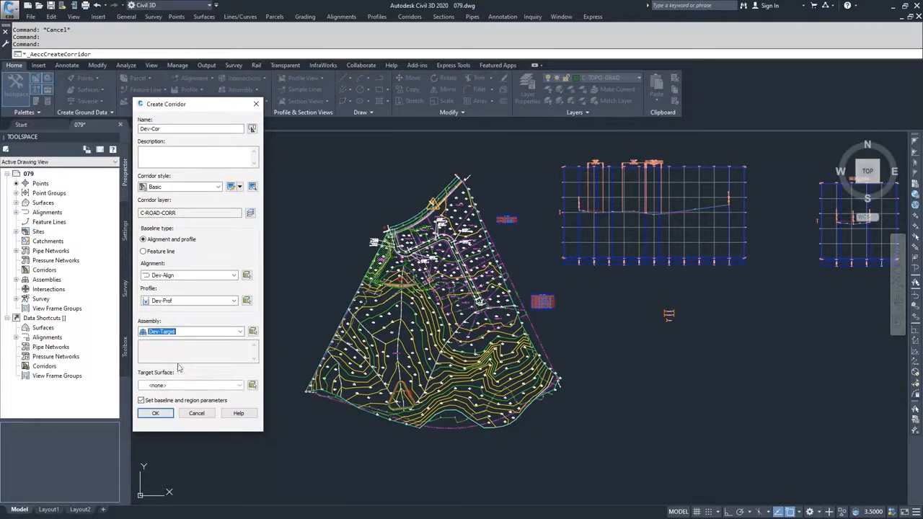
left_click(157, 413)
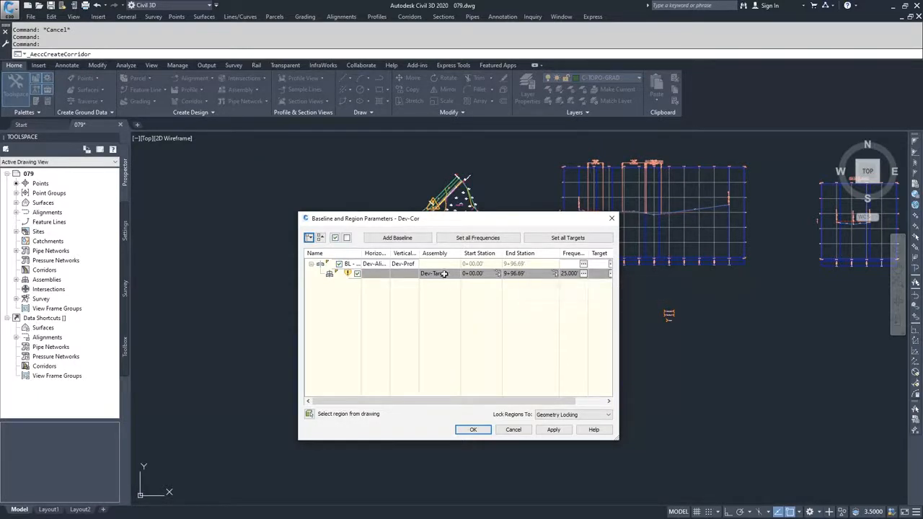
Set the Dev-Target region's start station to about 0+29.11 by picking the existing road's edge in the drawing.
left_click(504, 274)
scroll(449, 267, "up", 6)
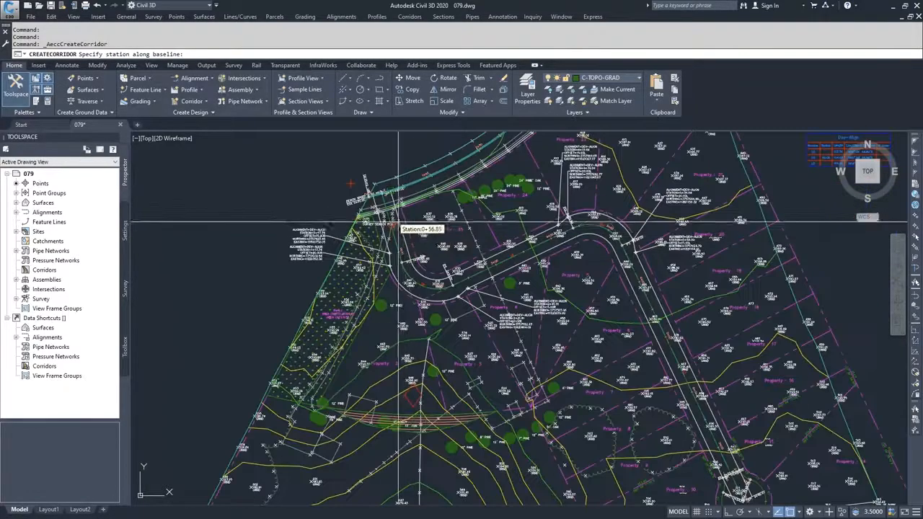
scroll(353, 194, "up", 3)
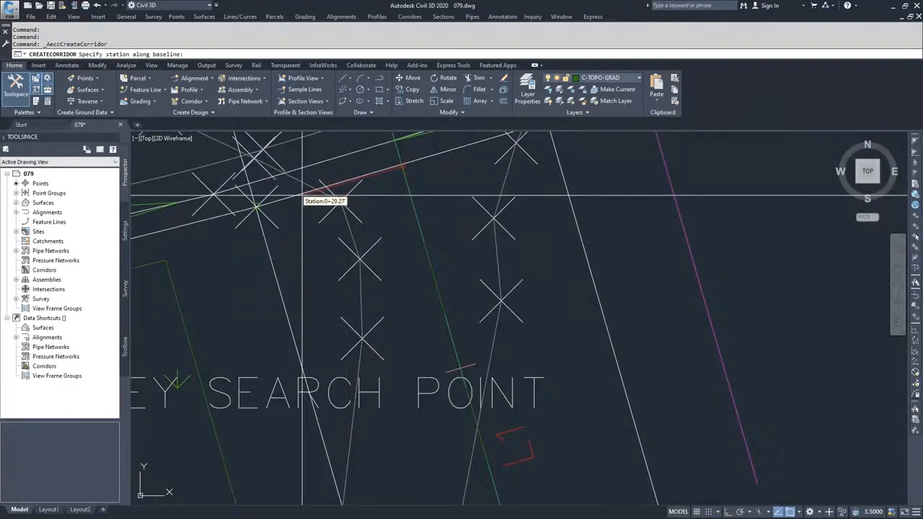
left_click(301, 194)
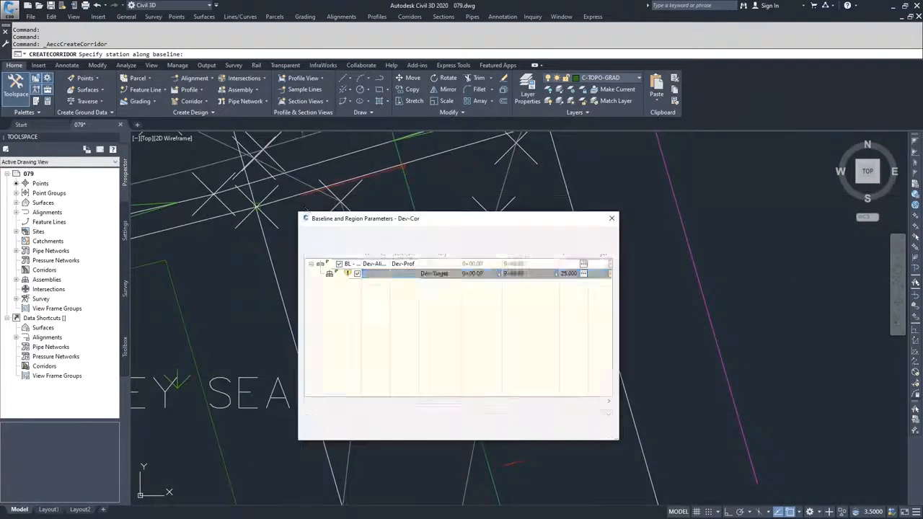
Set the Dev-Target region's end station to about 9+48.41 by picking where the cul-de-sac alignment begins.
left_click(556, 274)
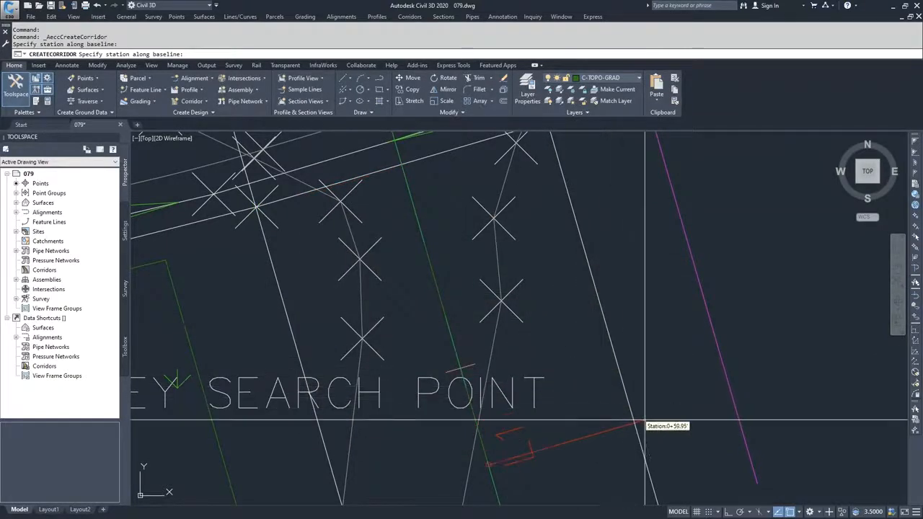
scroll(645, 421, "down", 8)
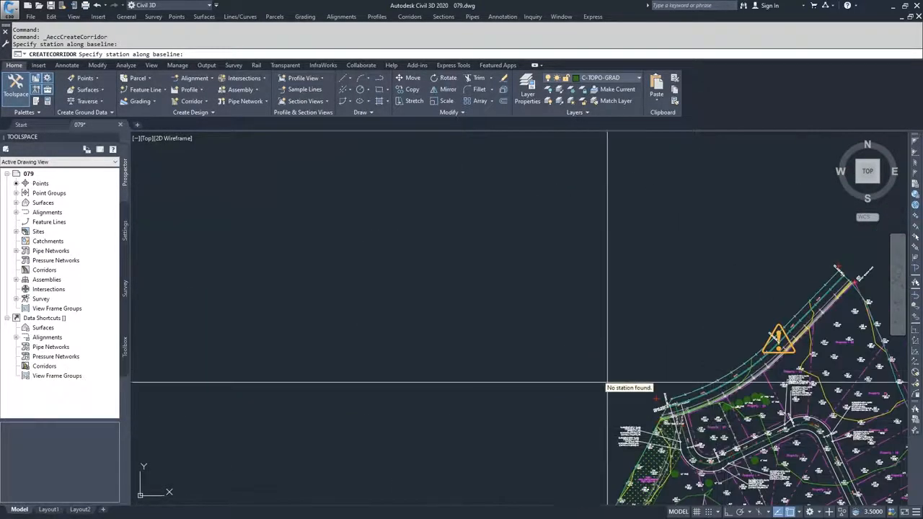
middle_click_drag(735, 441, 425, 180)
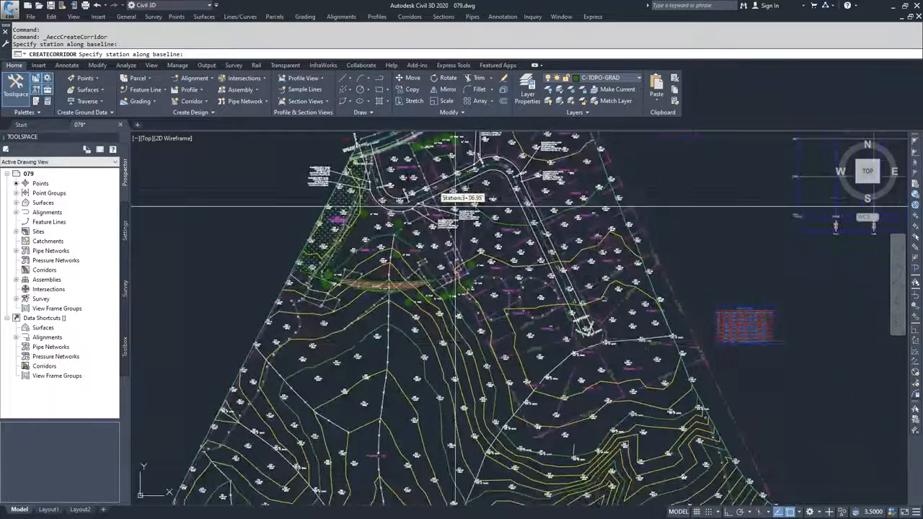
scroll(579, 334, "up", 7)
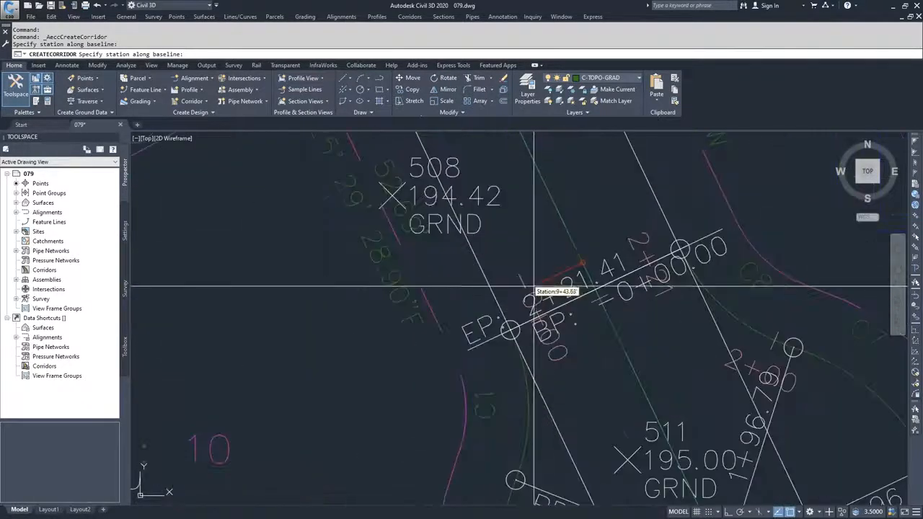
scroll(511, 375, "up", 2)
left_click(515, 361)
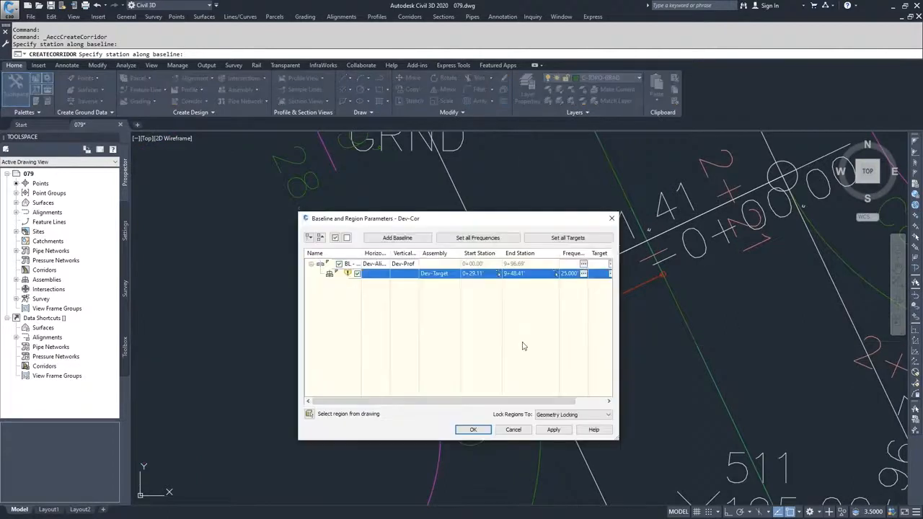
Add a second corridor baseline of the alignment and profile type using the Cul-de-sac alignment.
left_click(398, 238)
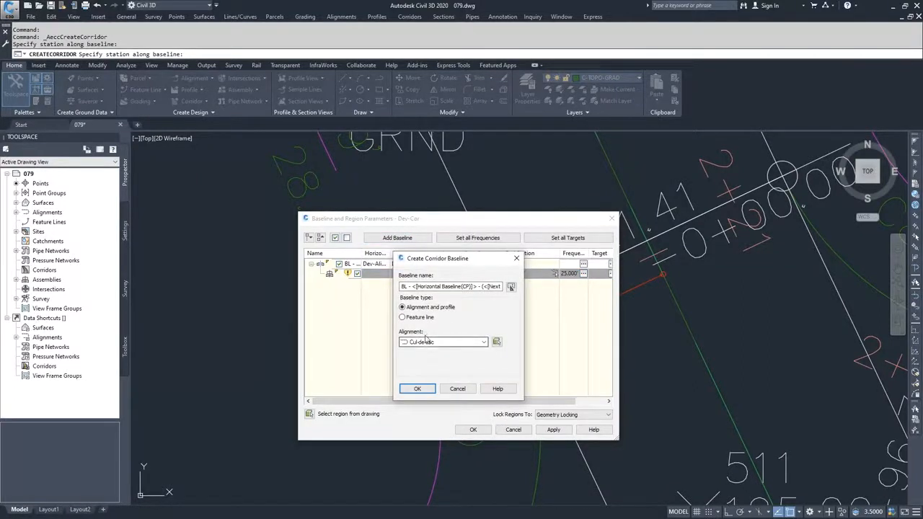
left_click(441, 344)
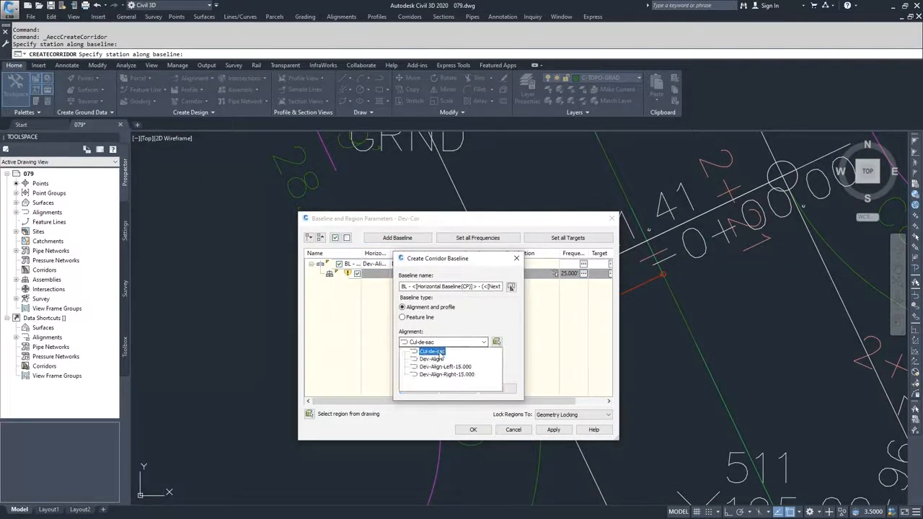
left_click(439, 354)
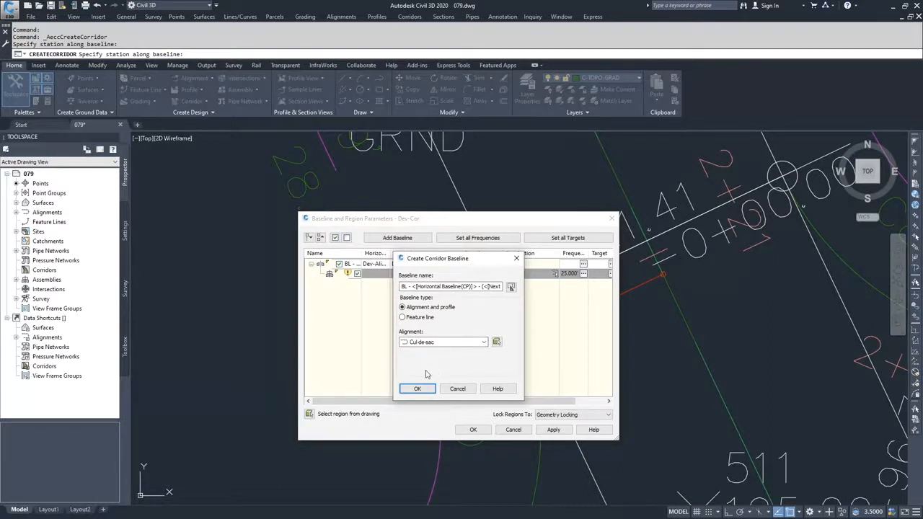
left_click(421, 345)
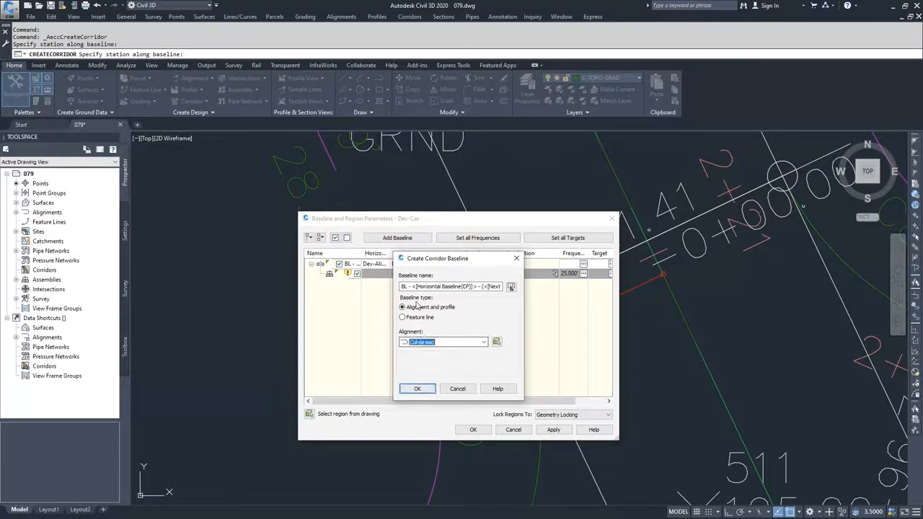
left_click(418, 389)
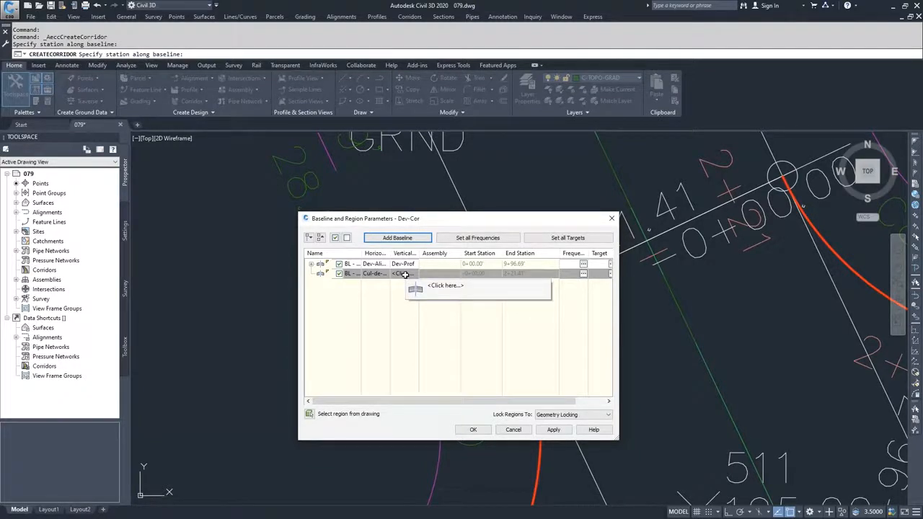
Assign the Cul-de-sac profile to the second baseline and add a region to it using the Cul-de-sac assembly.
left_click(427, 285)
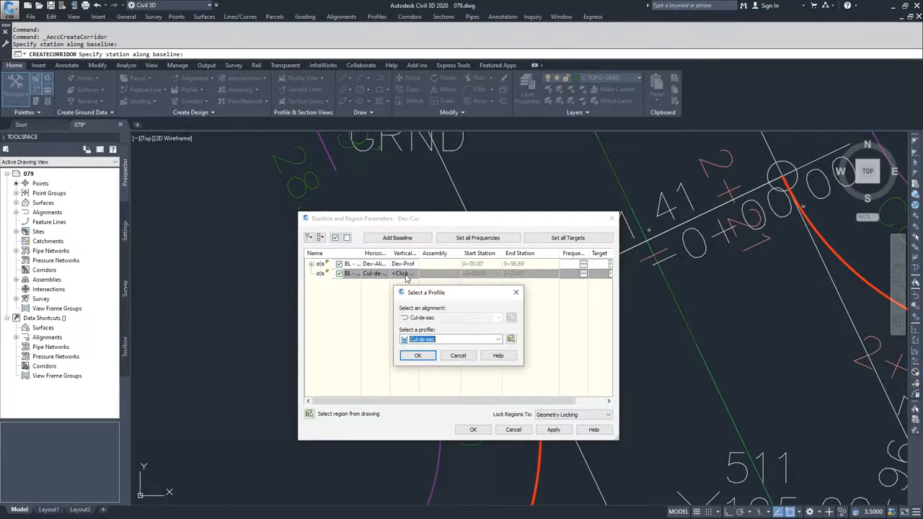
left_click(422, 357)
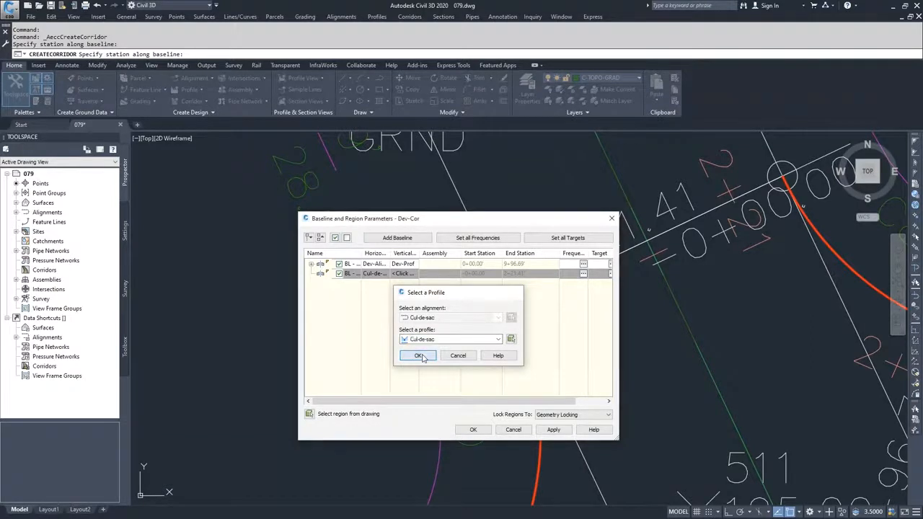
left_click(312, 265)
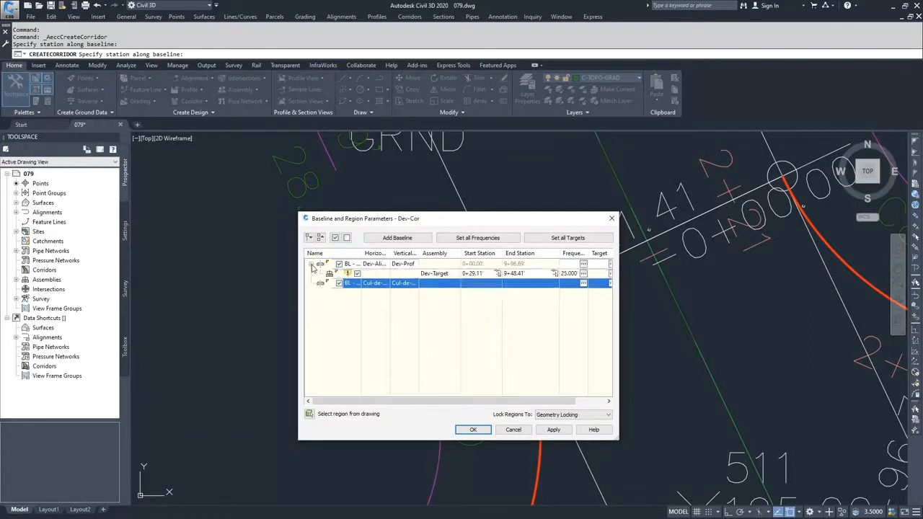
right_click(356, 284)
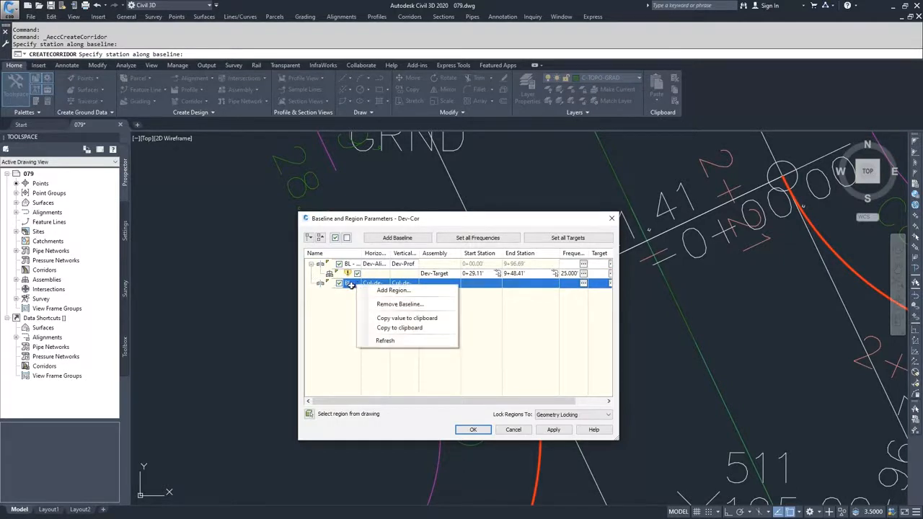
left_click(390, 291)
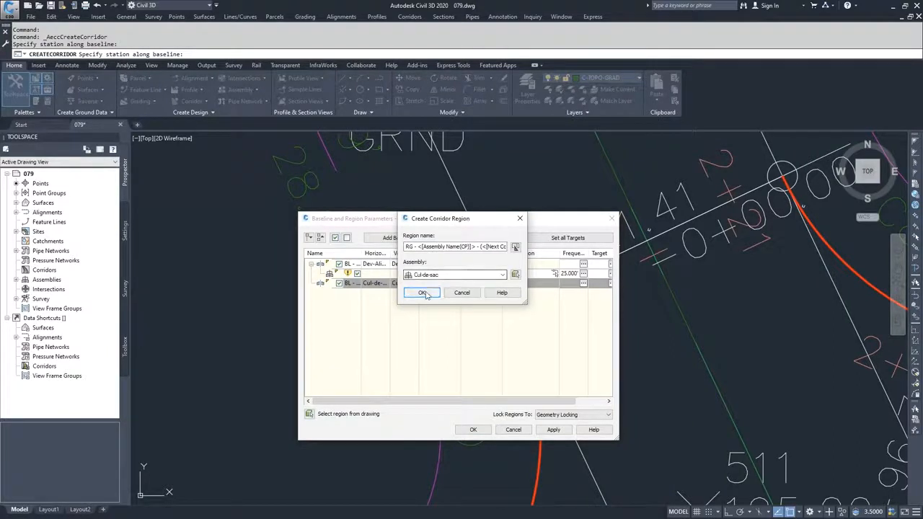
left_click(422, 292)
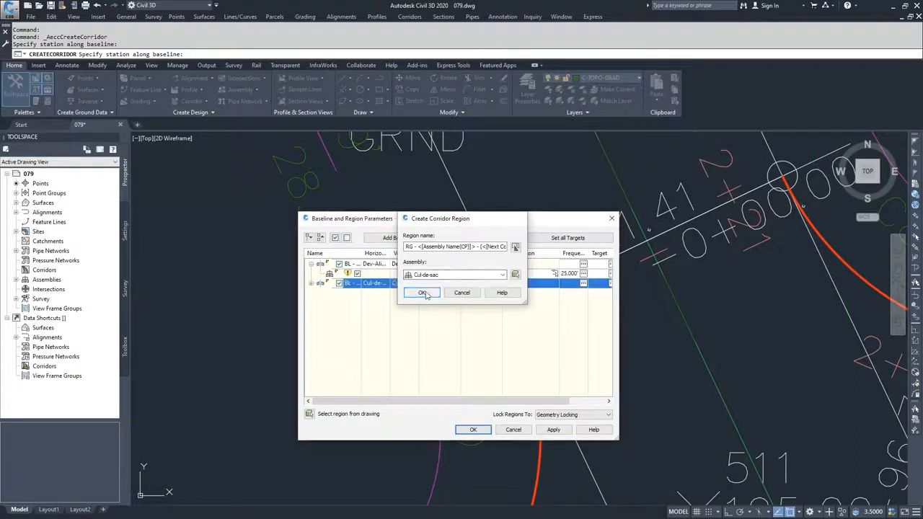
left_click(312, 283)
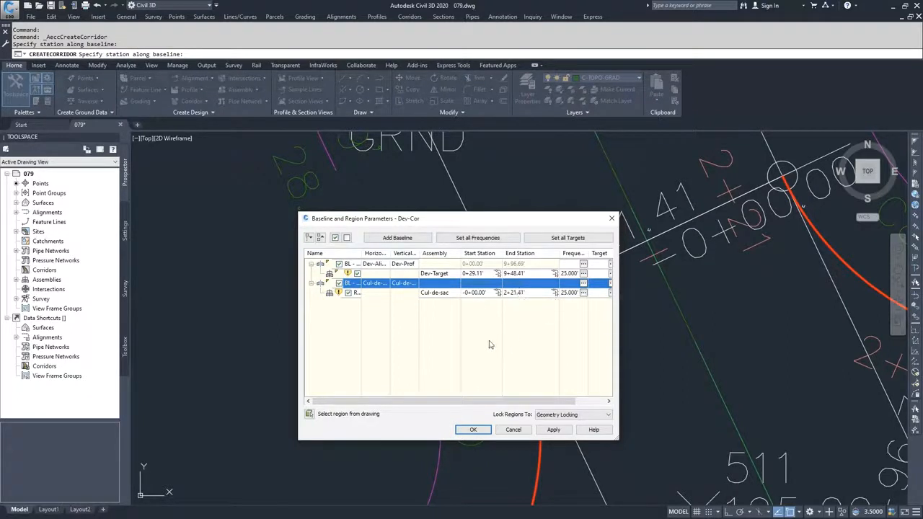
Accept the baseline and region parameters, rebuild the Dev-Cor corridor and dismiss the event list.
left_click_drag(446, 402, 425, 393)
left_click(474, 431)
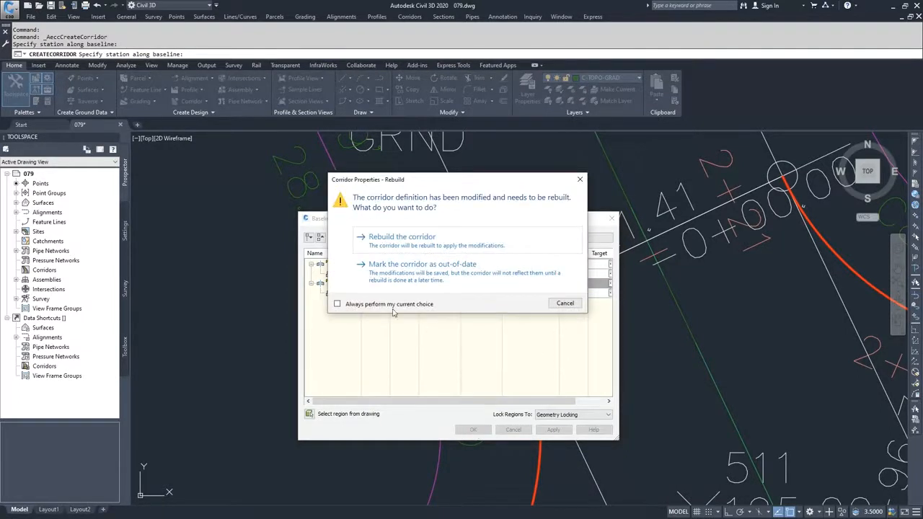
left_click(400, 244)
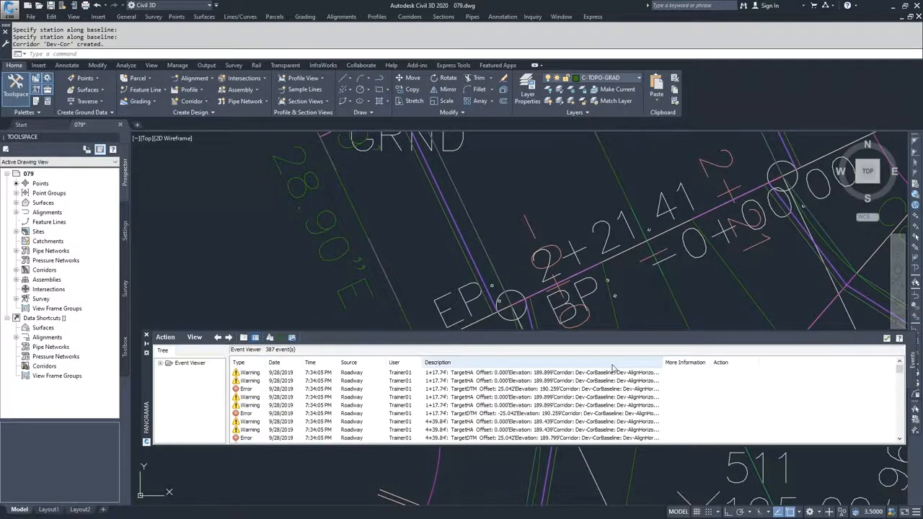
left_click(886, 338)
Inspect the Dev-Cor corridor in the Object Viewer, checking how the cul-de-sac loop is built, and close the viewer.
scroll(715, 343, "down", 4)
mouse_move(765, 383)
middle_mouse_down()
mouse_move(617, 276)
mouse_move(579, 261)
mouse_move(569, 261)
mouse_move(572, 310)
middle_mouse_up()
left_click(644, 278)
scroll(591, 272, "down", 3)
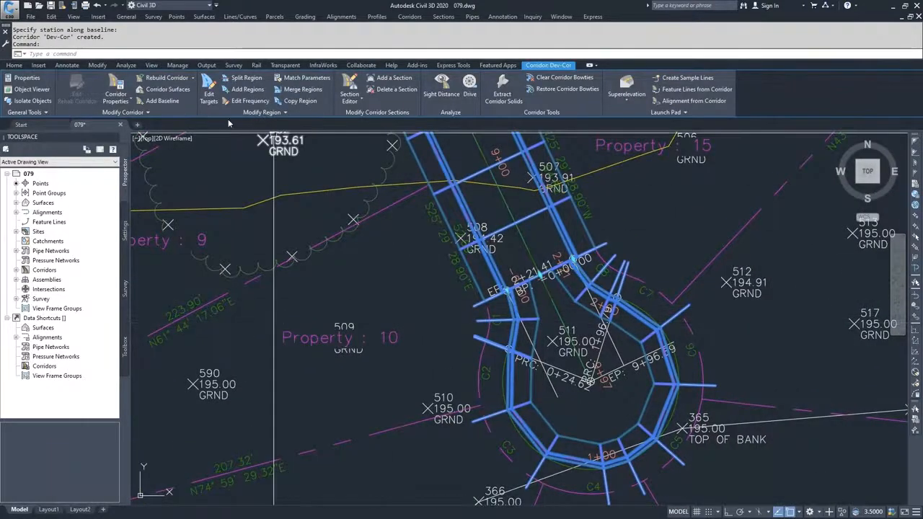
left_click(32, 89)
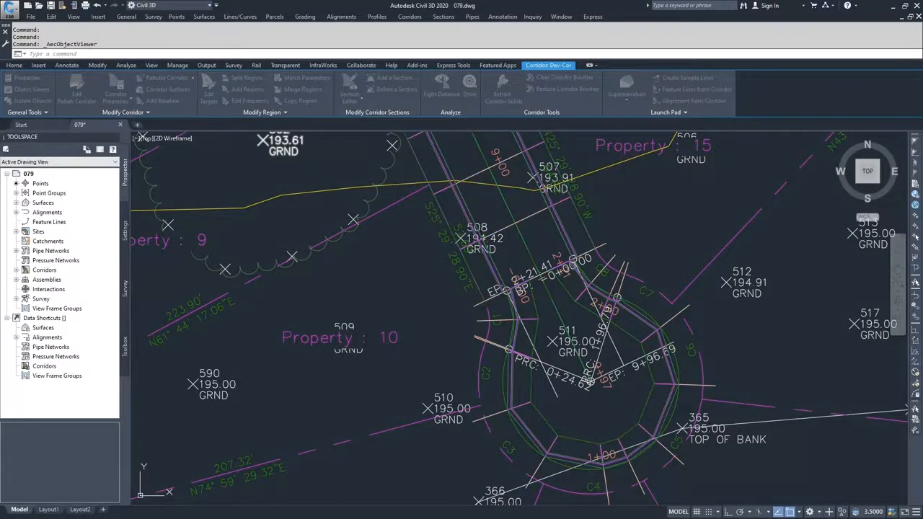
left_click_drag(794, 171, 470, 4)
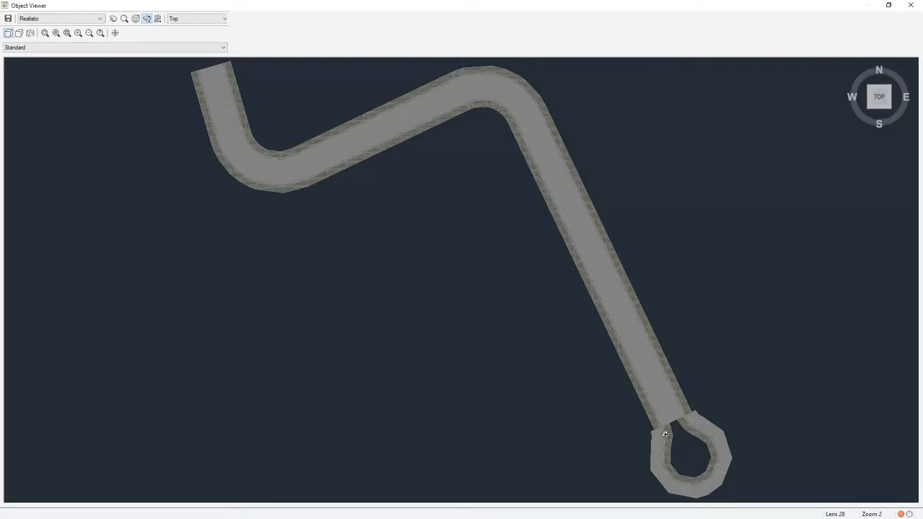
left_click(910, 5)
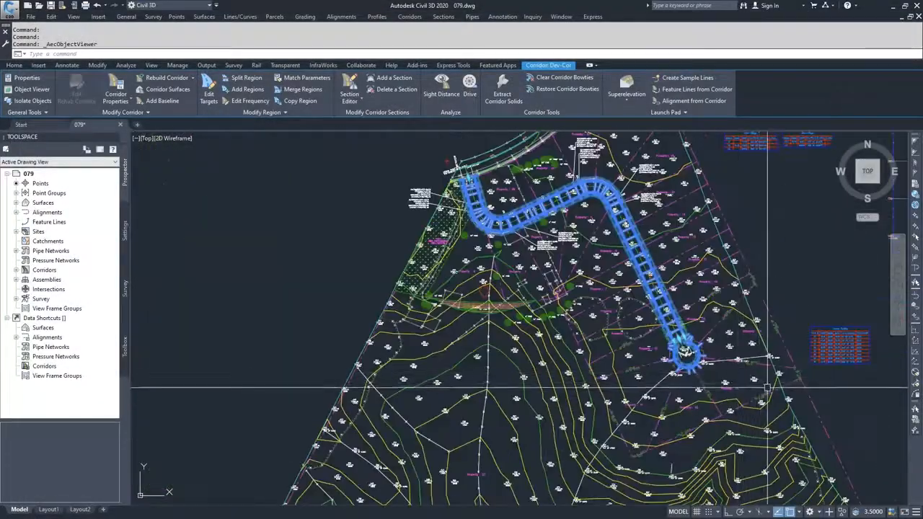
Select the Cul-de-sac assembly in the drawing and open the construction settings of its assembly properties.
scroll(767, 388, "down", 2)
middle_click_drag(767, 388, 445, 280)
scroll(694, 285, "up", 8)
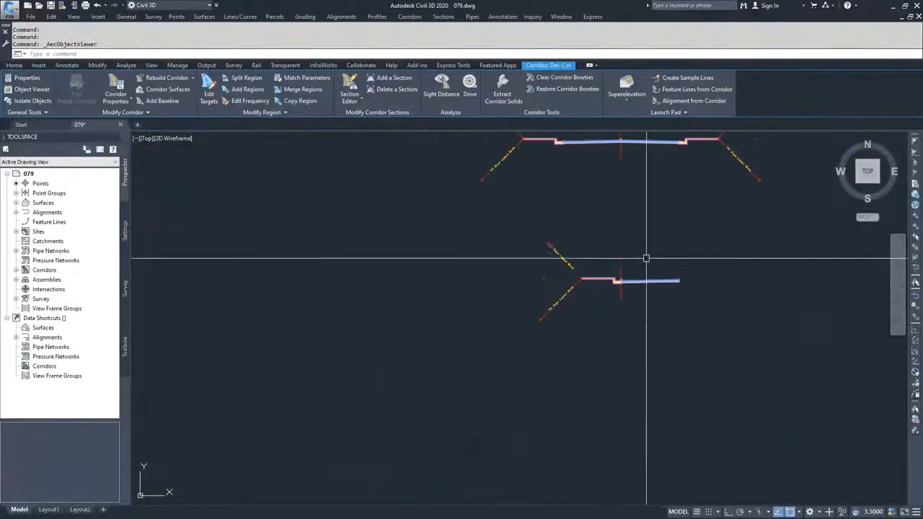
key("Escape")
left_click(514, 221)
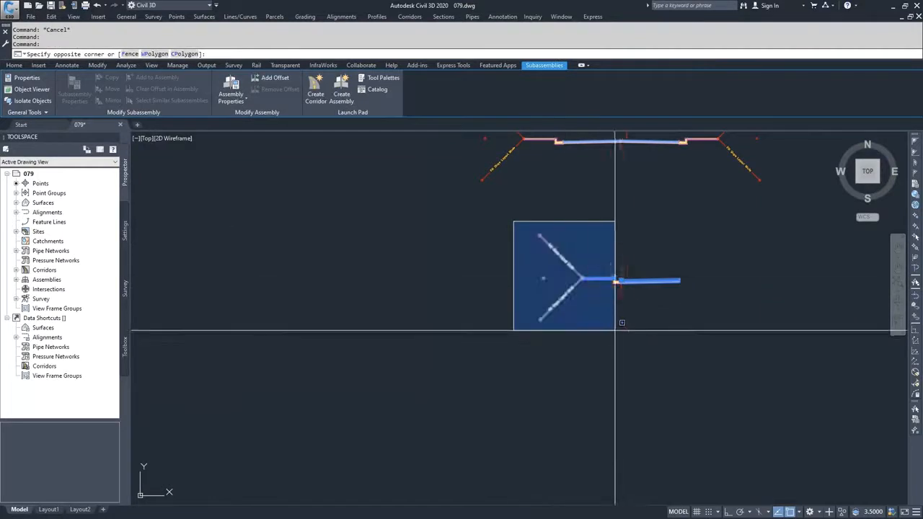
left_click(615, 330)
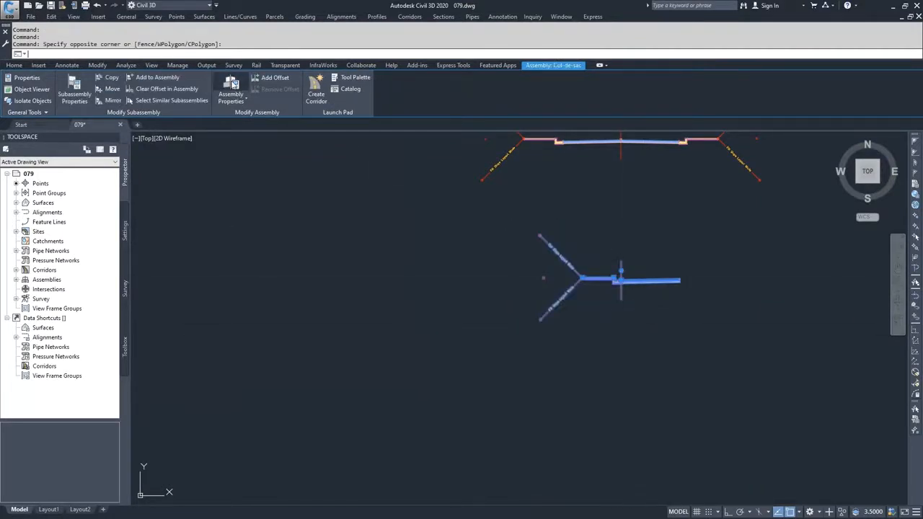
left_click(232, 86)
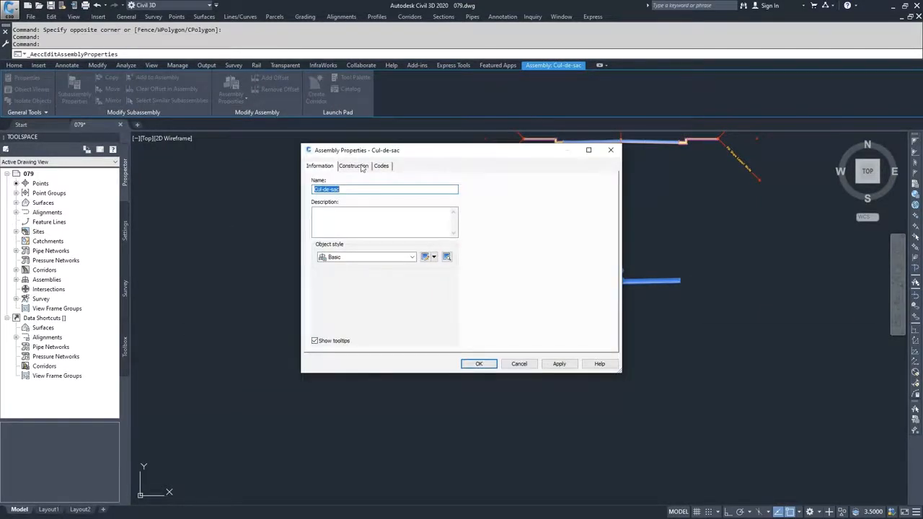
left_click(354, 166)
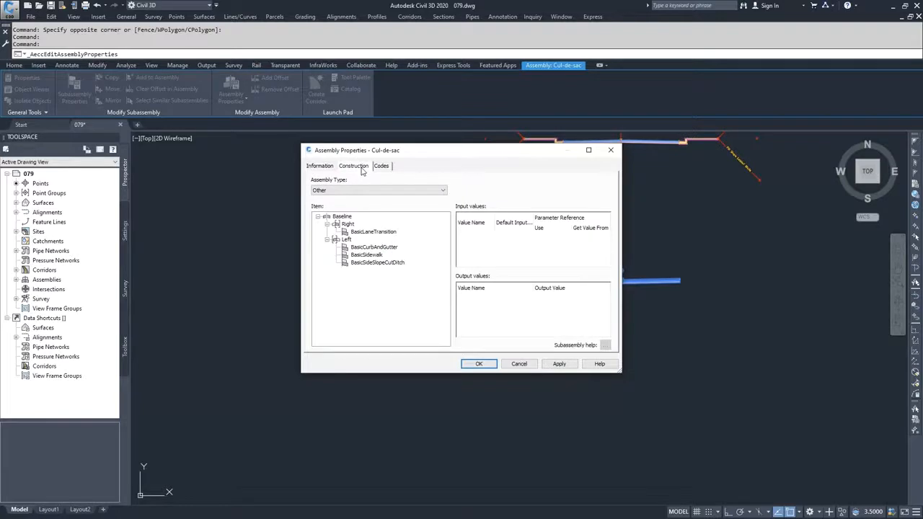
Set the side of the BasicLaneTransition subassembly to Left and move the properties dialog clear of the assembly.
left_click(369, 234)
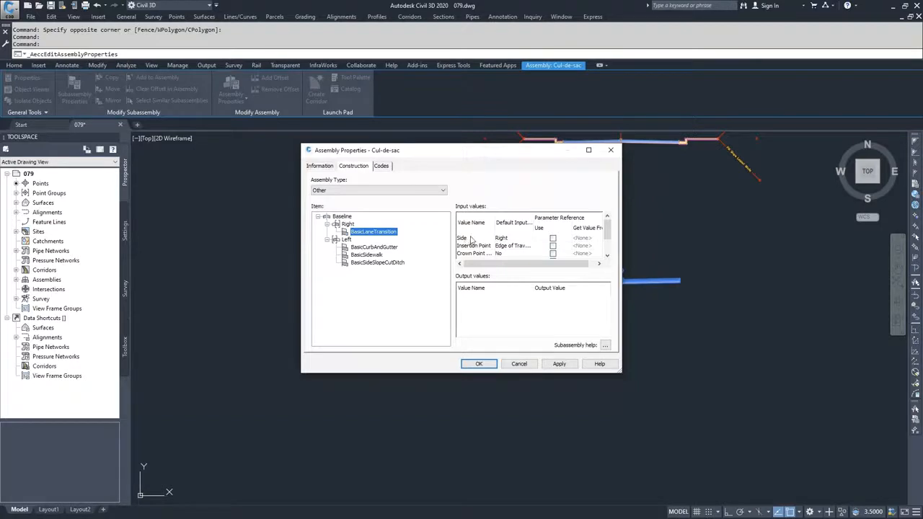
left_click(501, 238)
left_click(501, 238)
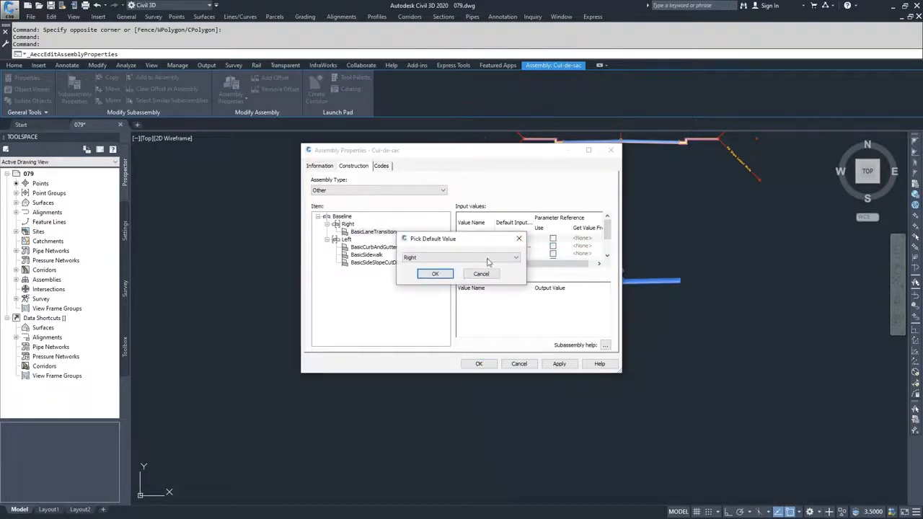
left_click(448, 257)
left_click(432, 273)
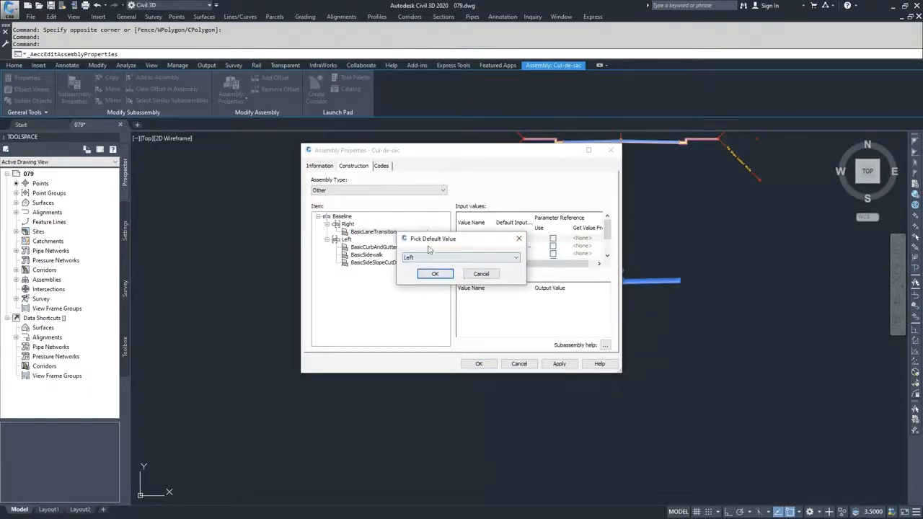
left_click(435, 274)
left_click_drag(437, 154, 294, 151)
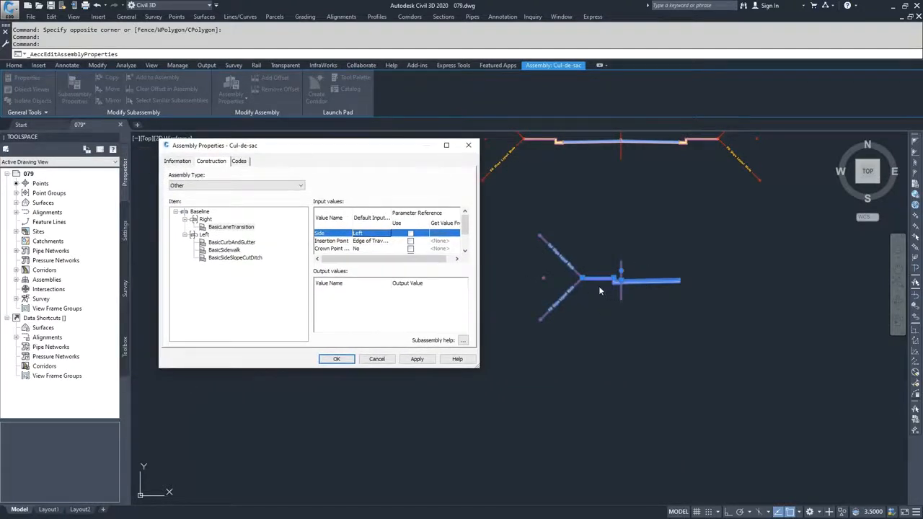
Set the side of the BasicCurbAndGutter subassembly to Right.
left_click(228, 242)
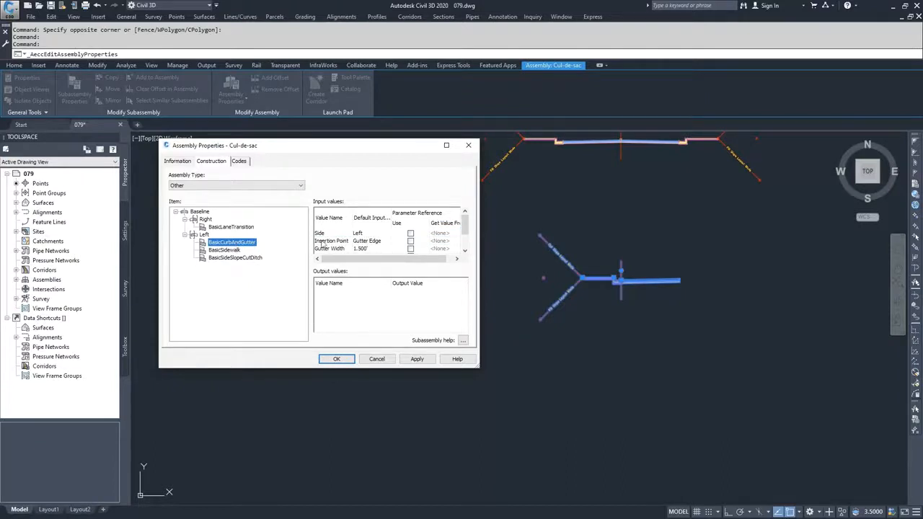
double_click(371, 233)
left_click(327, 253)
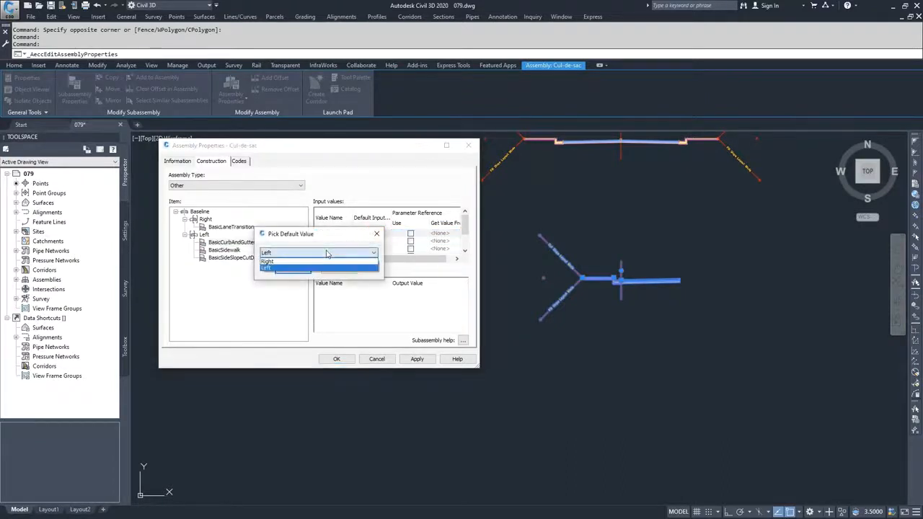
left_click(303, 261)
left_click(293, 271)
Set the side of the BasicSidewalk subassembly to Right.
left_click(223, 250)
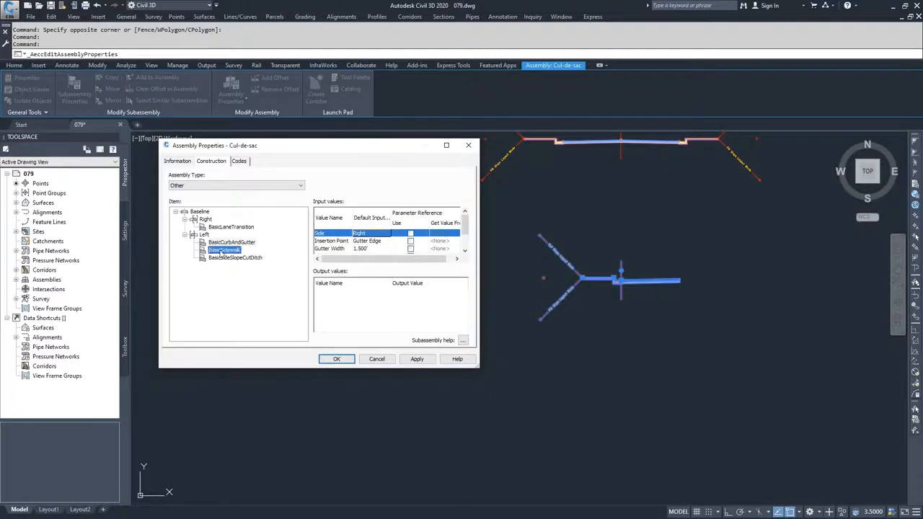
double_click(370, 235)
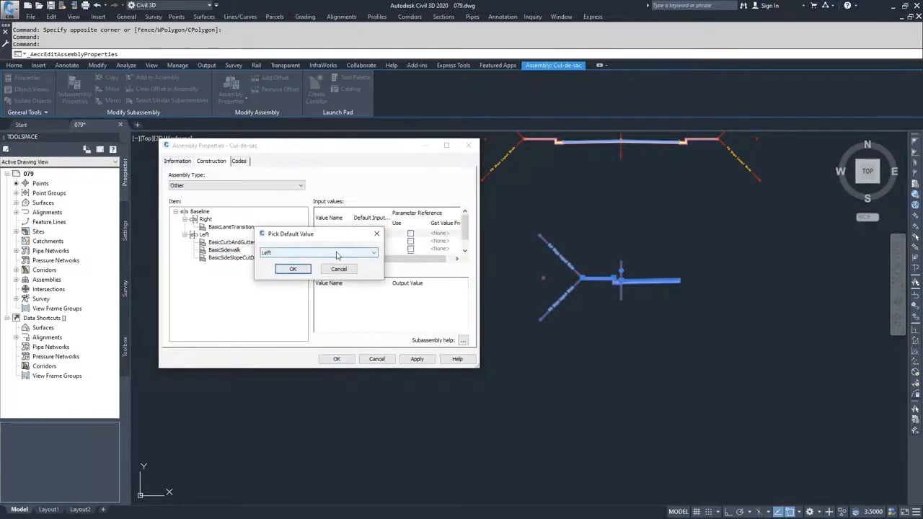
left_click(336, 254)
left_click(303, 261)
left_click(293, 269)
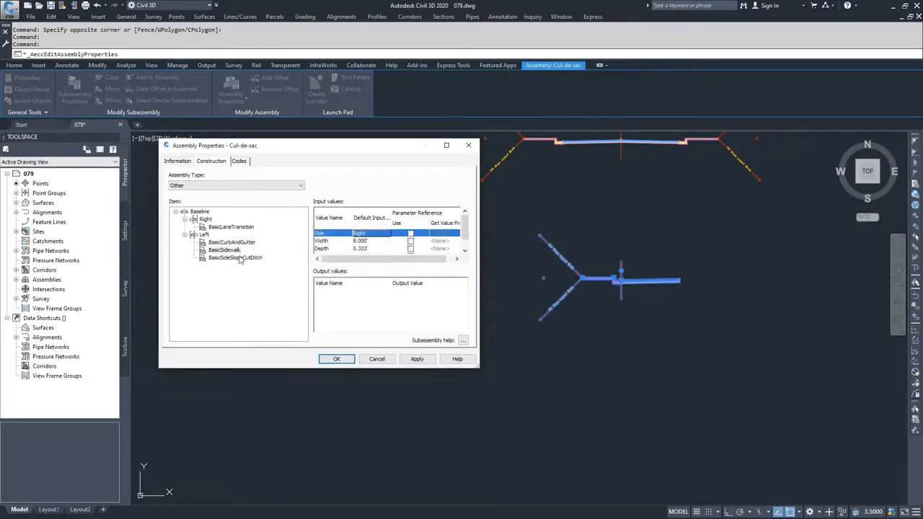
Set the side of the BasicSideSlopeCutDitch subassembly to Right and apply the changes to the Cul-de-sac assembly.
left_click(234, 258)
left_click(372, 234)
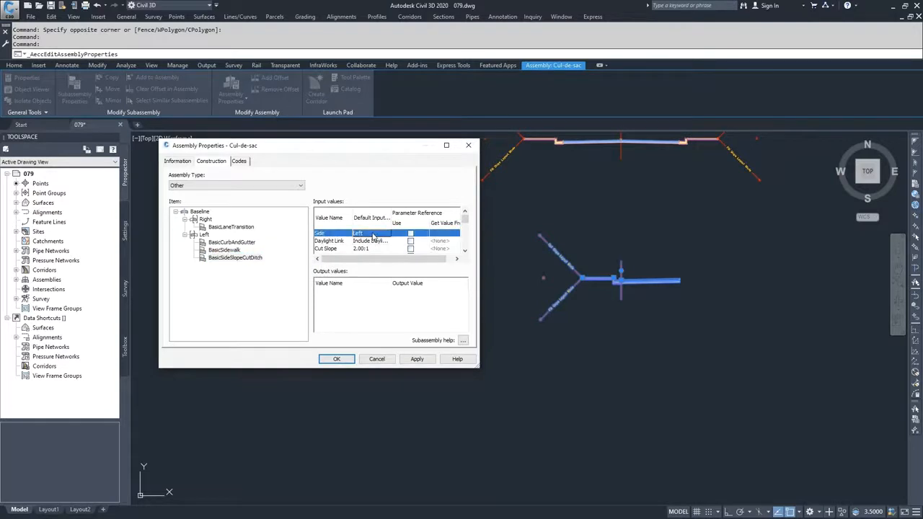
left_click(373, 234)
left_click(336, 253)
left_click(303, 262)
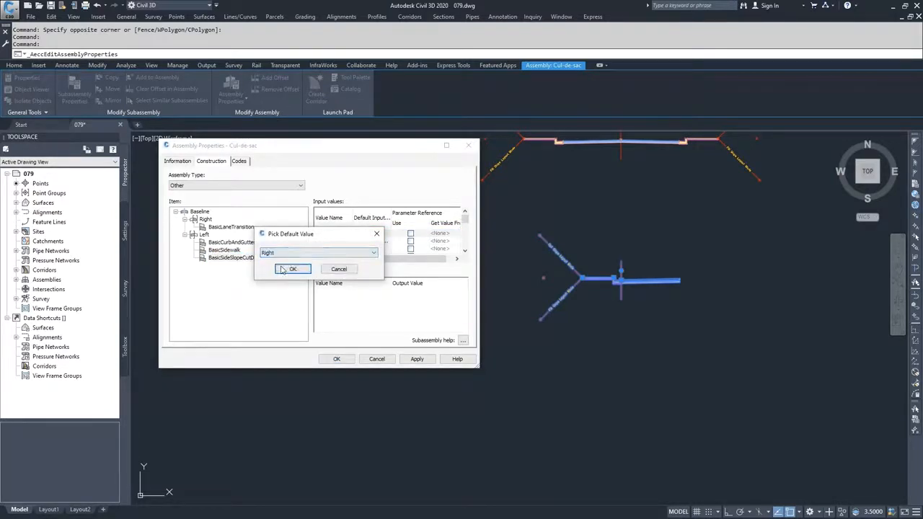
left_click(293, 269)
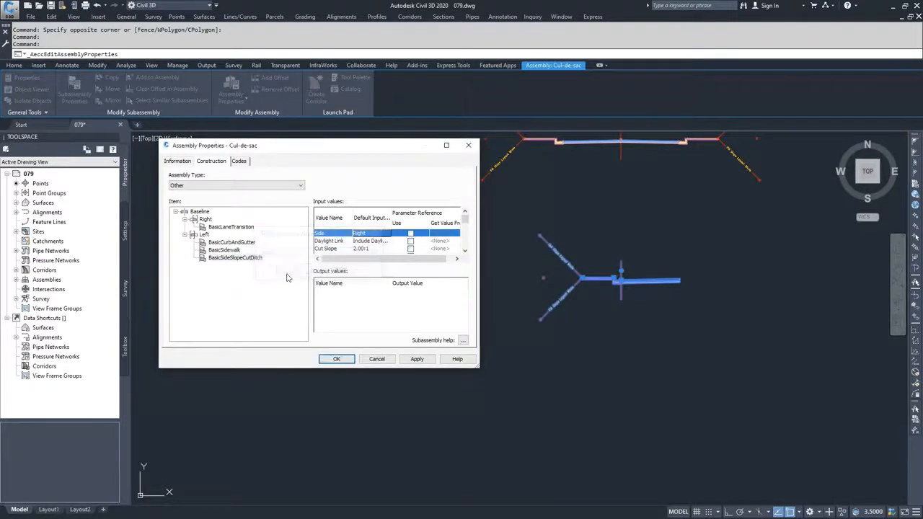
left_click(417, 359)
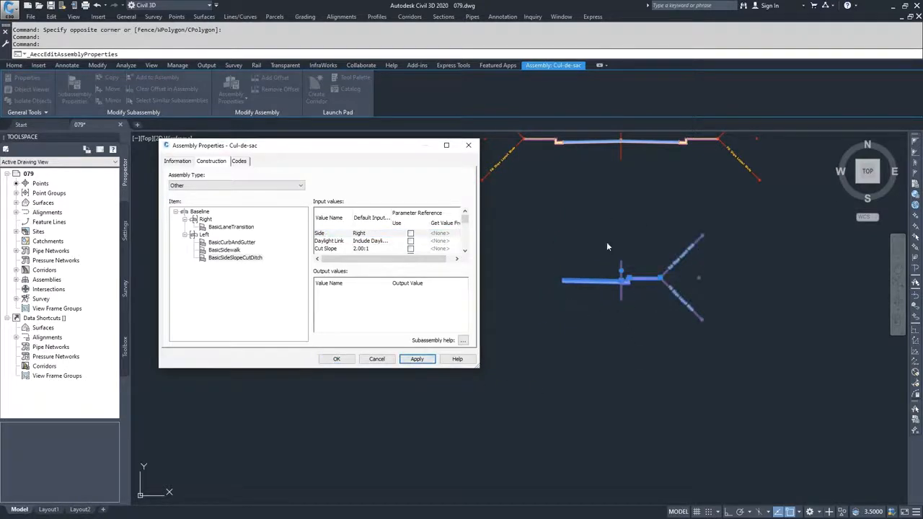
left_click(336, 359)
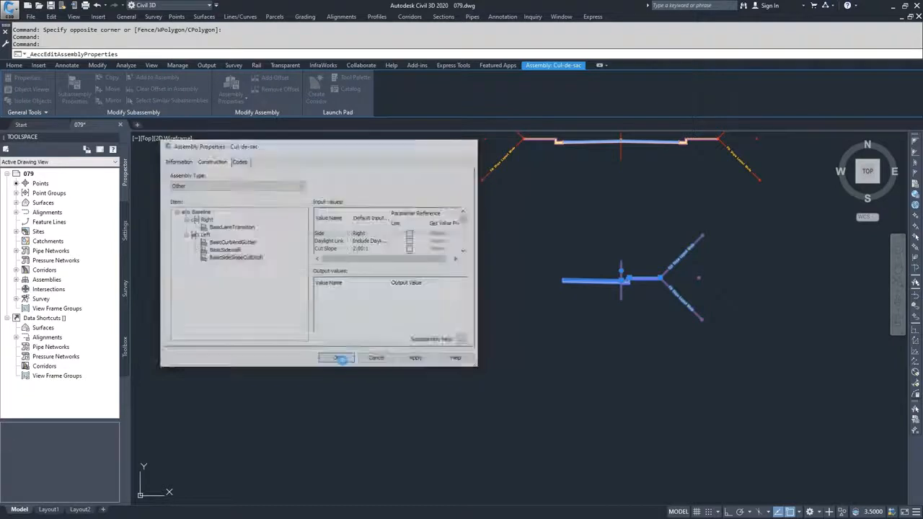
Rebuild the Dev-Cor corridor with the corrected Cul-de-sac assembly and dismiss the event list.
left_click(15, 270)
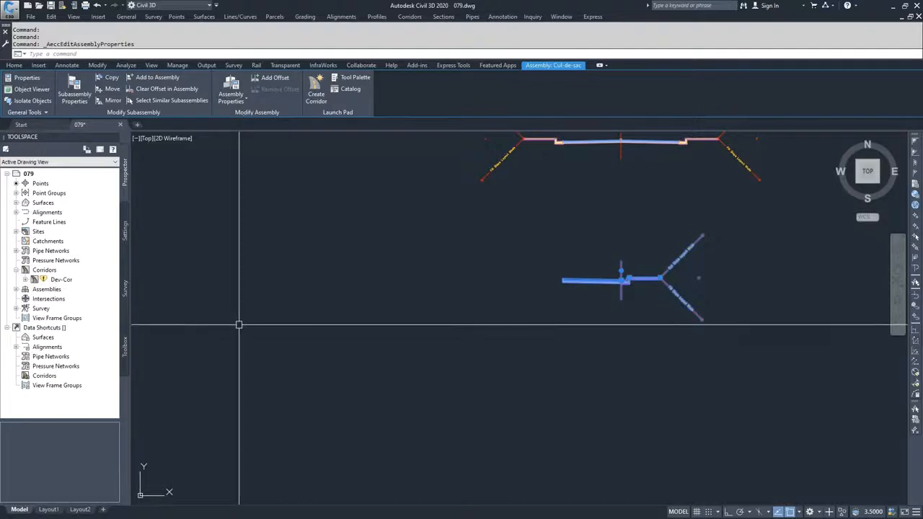
scroll(252, 324, "down", 3)
mouse_move(245, 330)
middle_mouse_down()
mouse_move(501, 308)
mouse_move(581, 286)
middle_mouse_up()
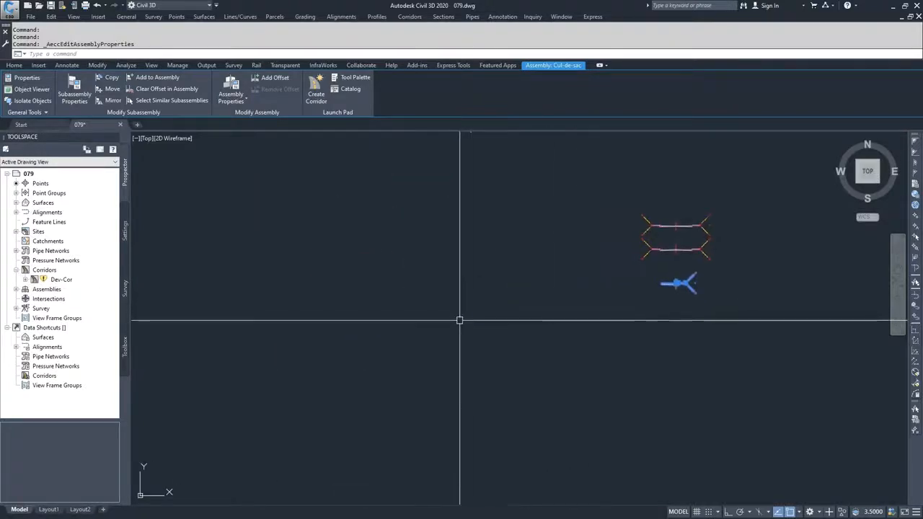
scroll(460, 320, "down", 4)
middle_click_drag(270, 289, 526, 280)
middle_click_drag(420, 328, 490, 363)
scroll(498, 350, "down", 2)
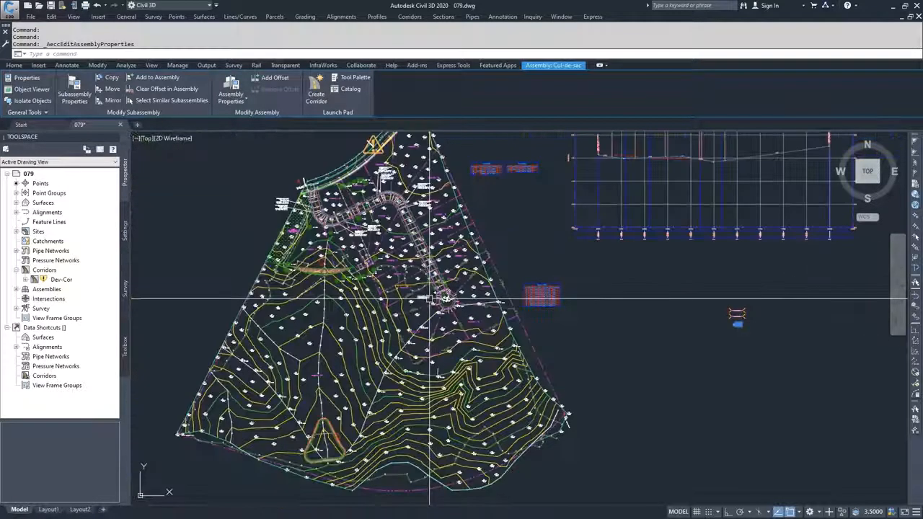
right_click(53, 279)
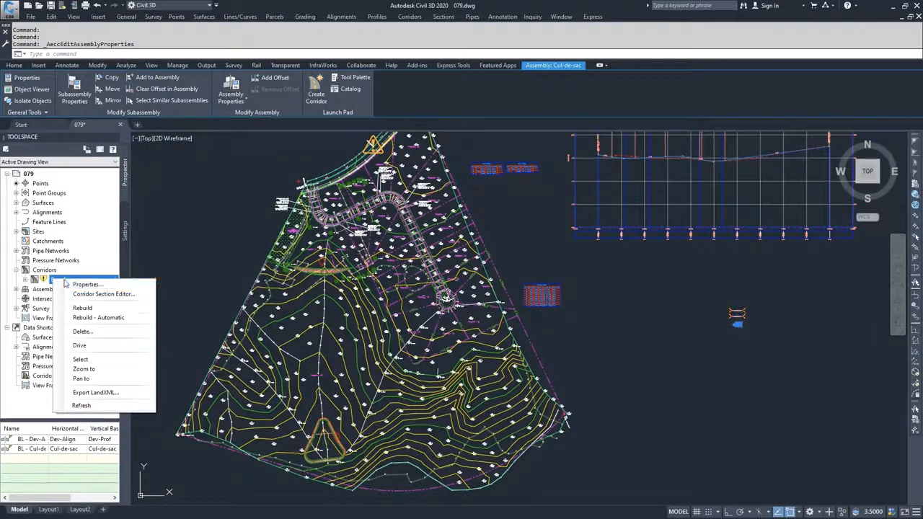
left_click(82, 308)
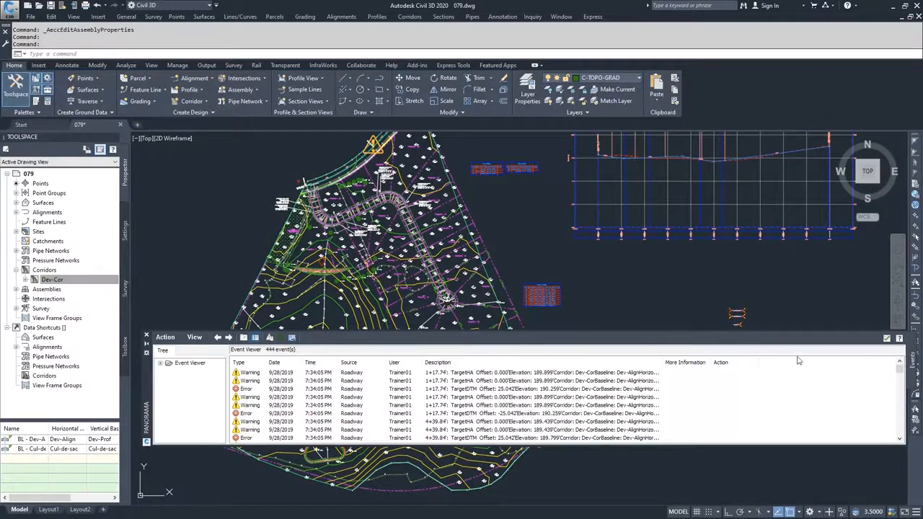
left_click(886, 338)
Inspect the rebuilt Dev-Cor corridor, including its cul-de-sac loop, as a model in the Object Viewer and close the viewer.
scroll(505, 301, "up", 5)
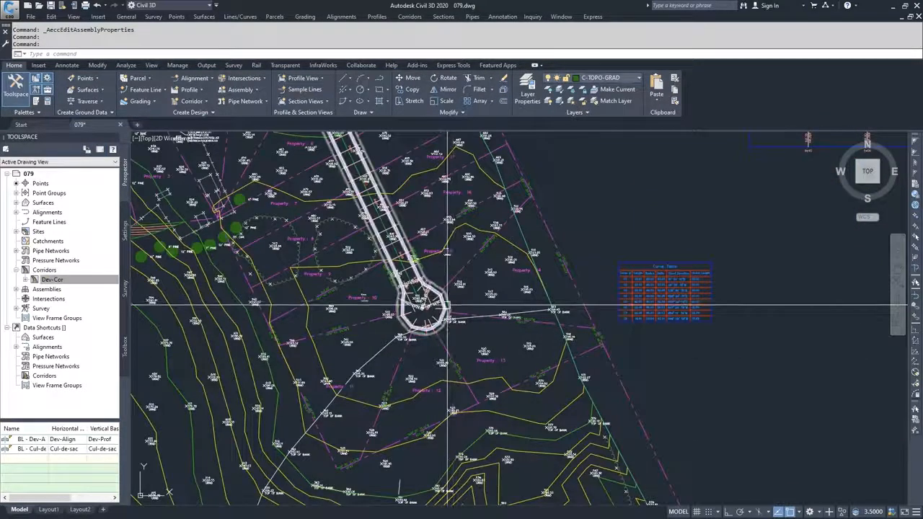
left_click(408, 339)
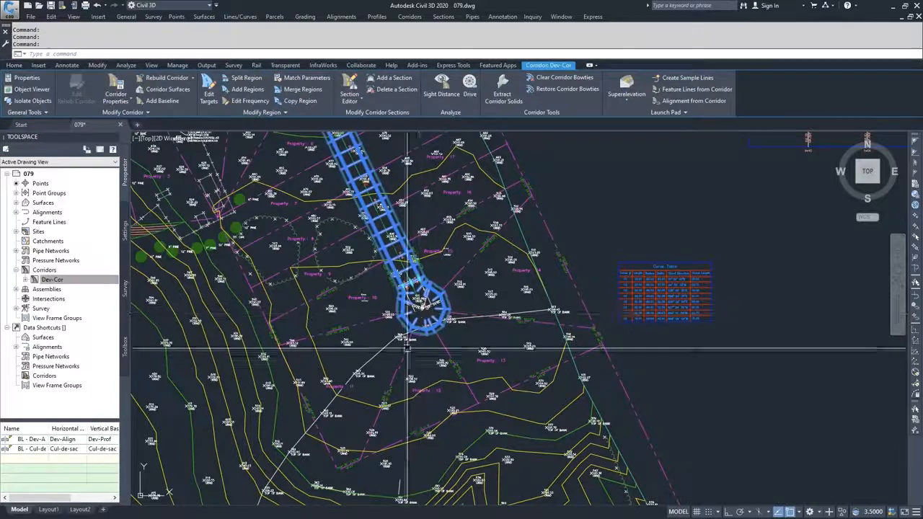
left_click(33, 90)
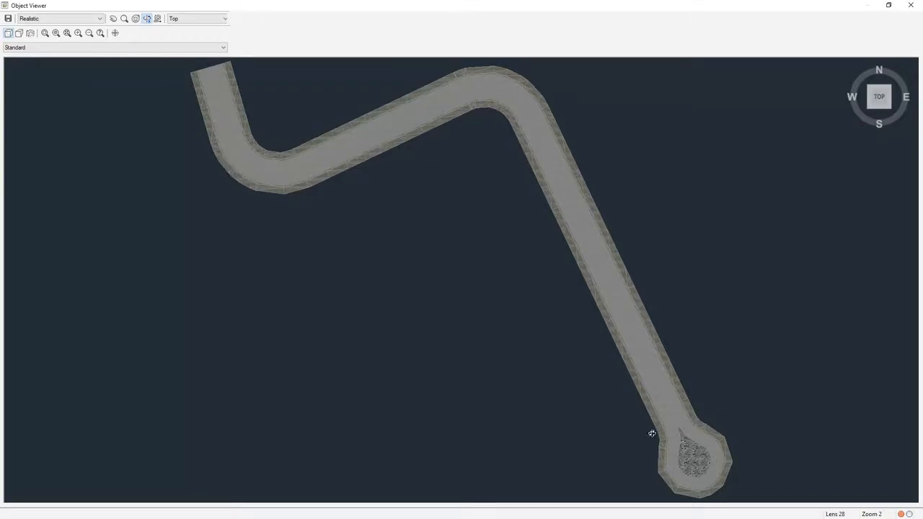
left_click(911, 5)
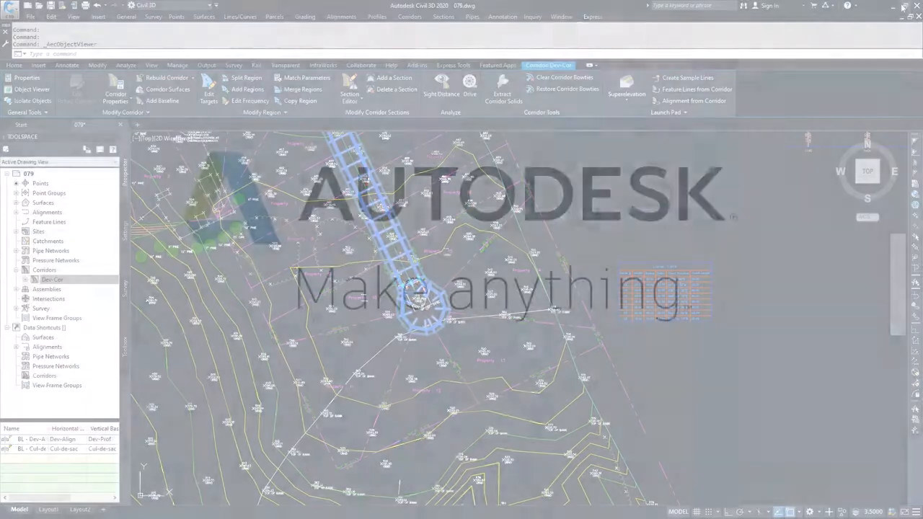